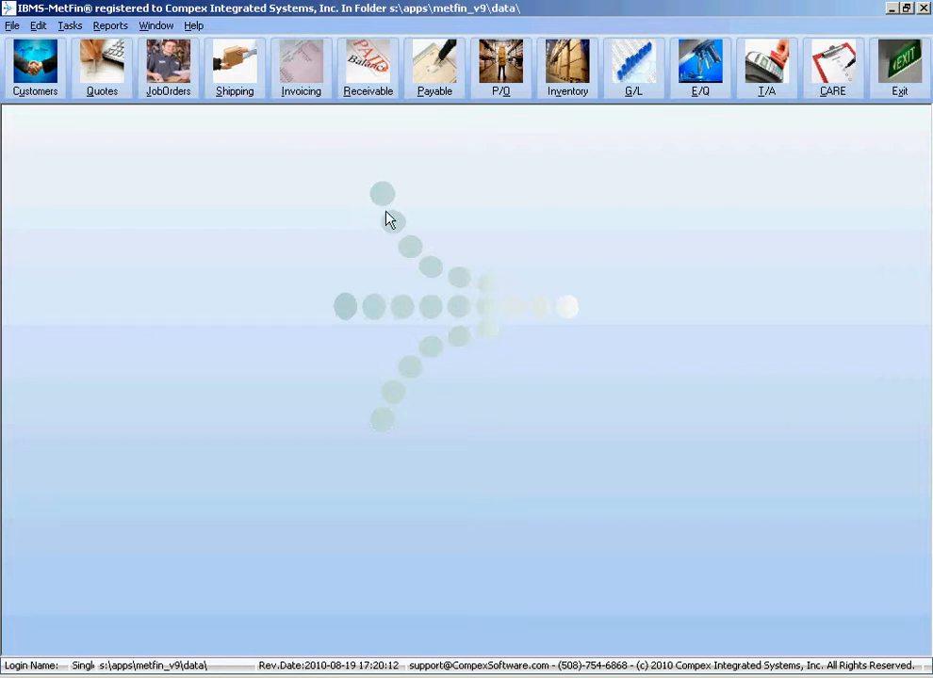
- Open the Vendor Directory from Payable, then reopen it via Tasks > Accounts Payable > Lookup Vendors
click(453, 89)
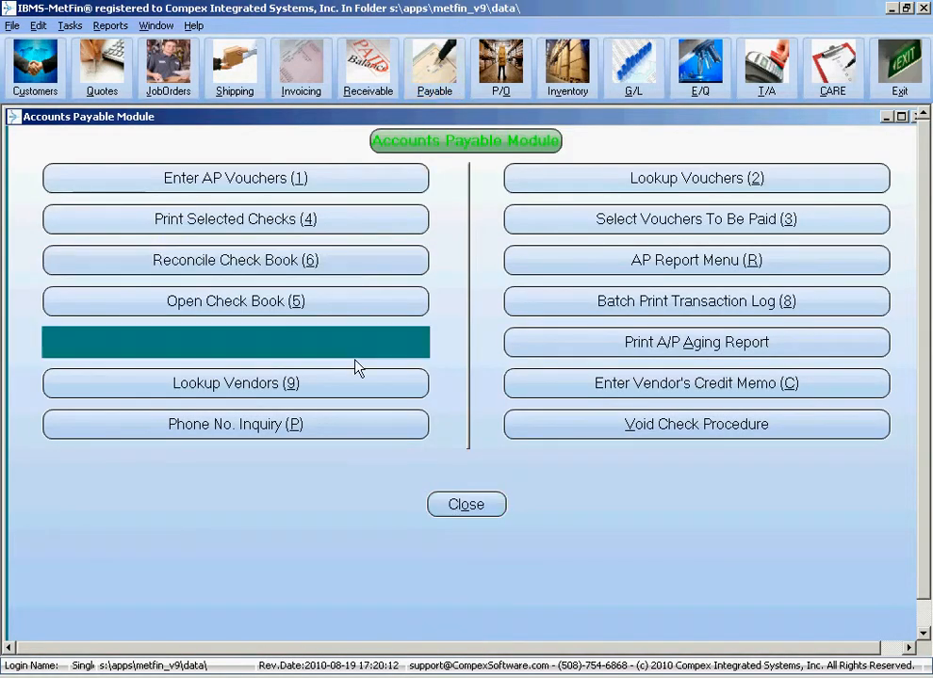
click(344, 384)
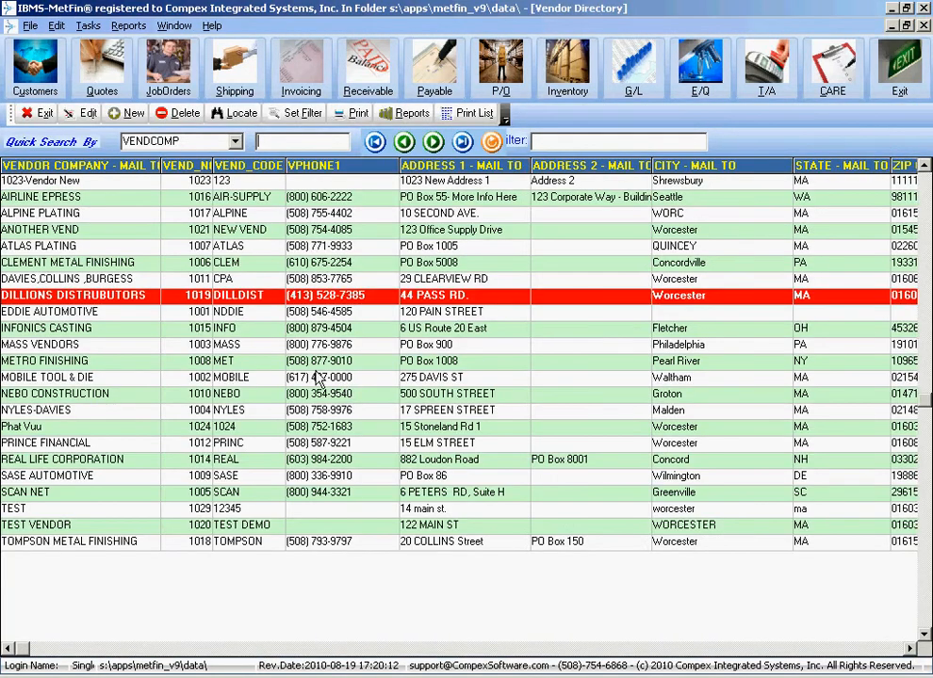
click(34, 114)
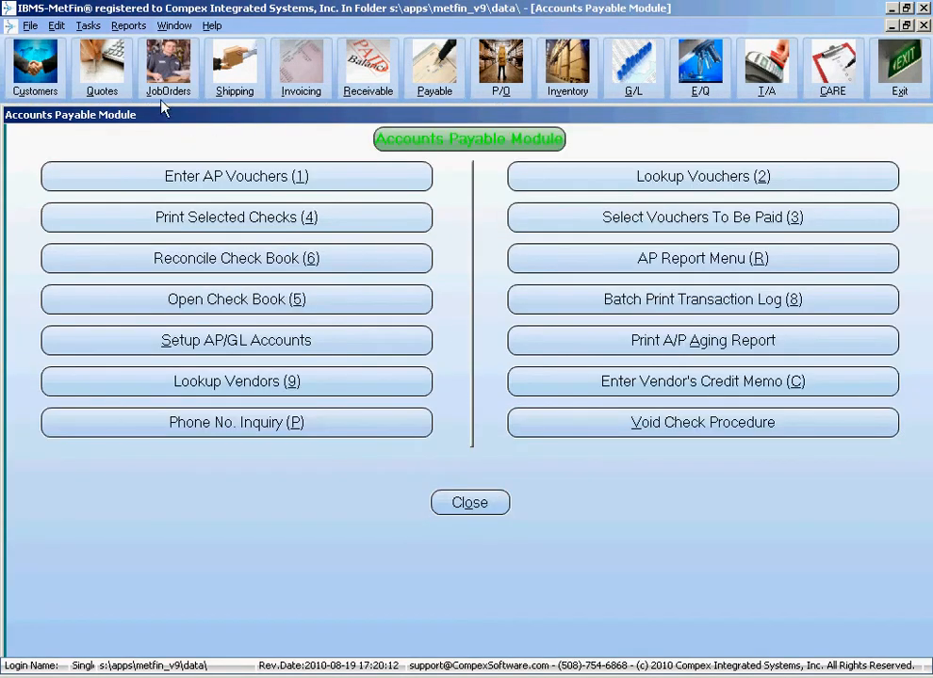
click(90, 28)
mouse_move(157, 160)
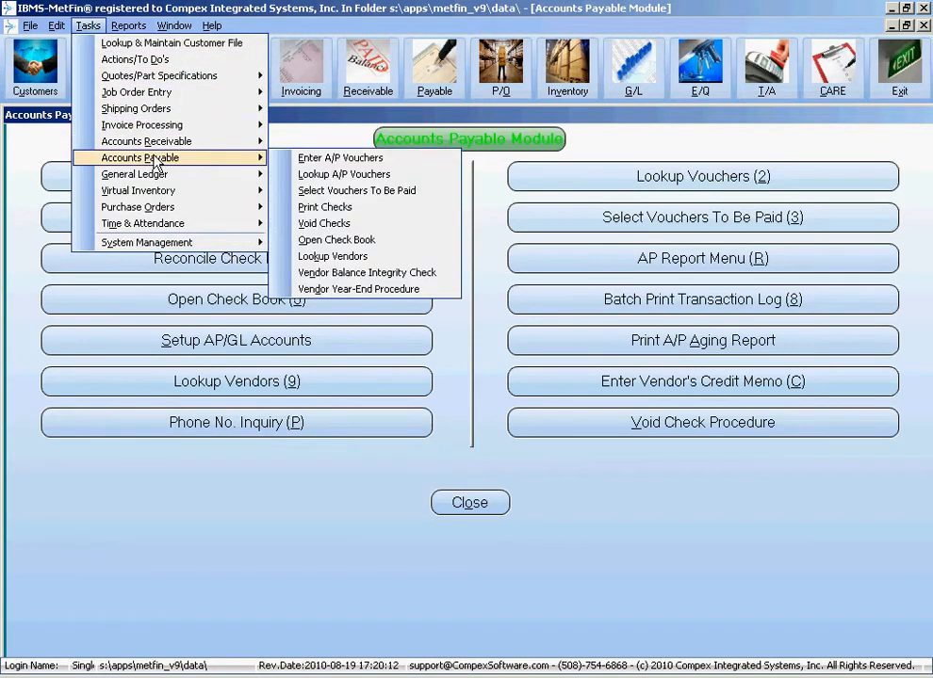
click(316, 256)
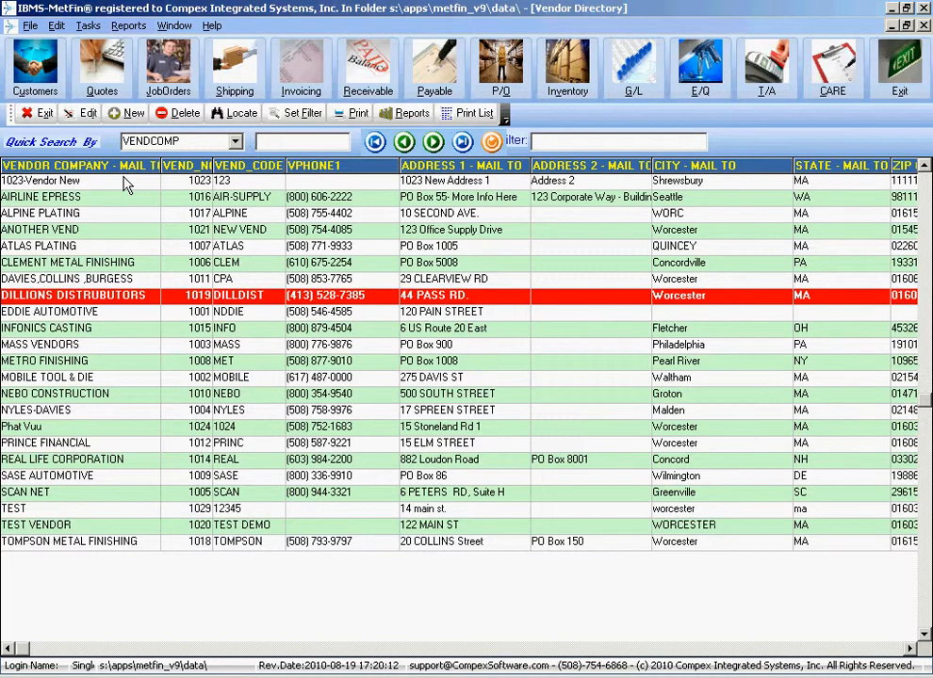
- Try the Quick Search By options: company name, vendor number and vendor code
click(235, 142)
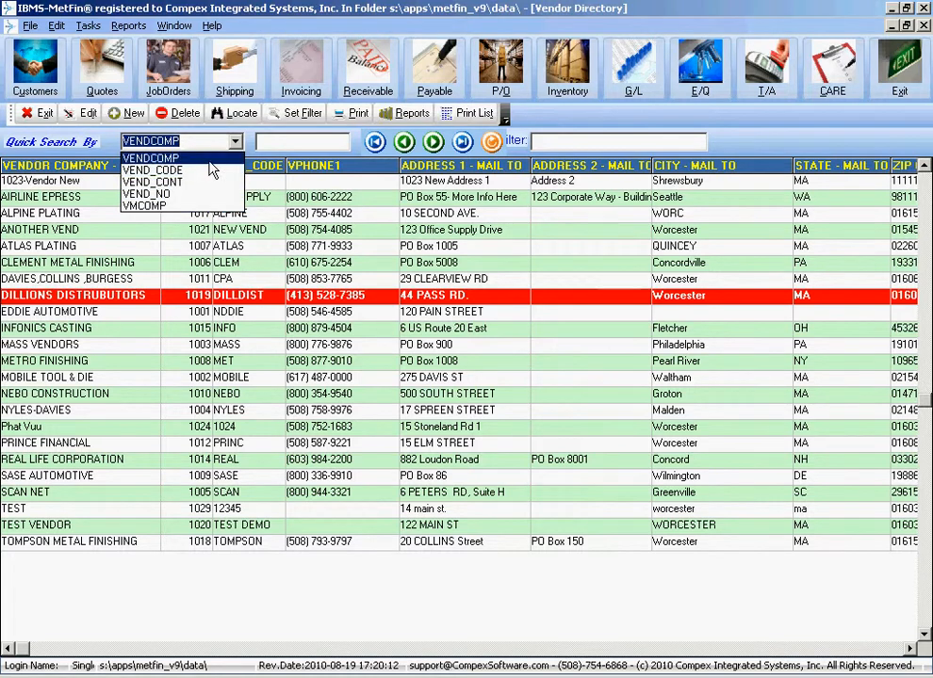
click(211, 160)
click(235, 142)
click(179, 193)
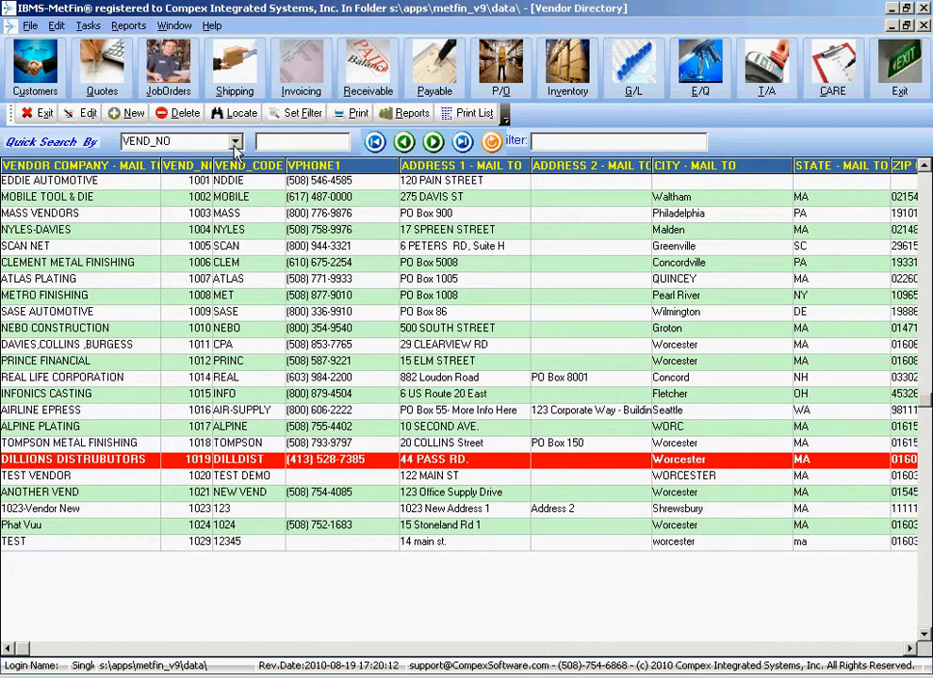
click(235, 142)
click(165, 168)
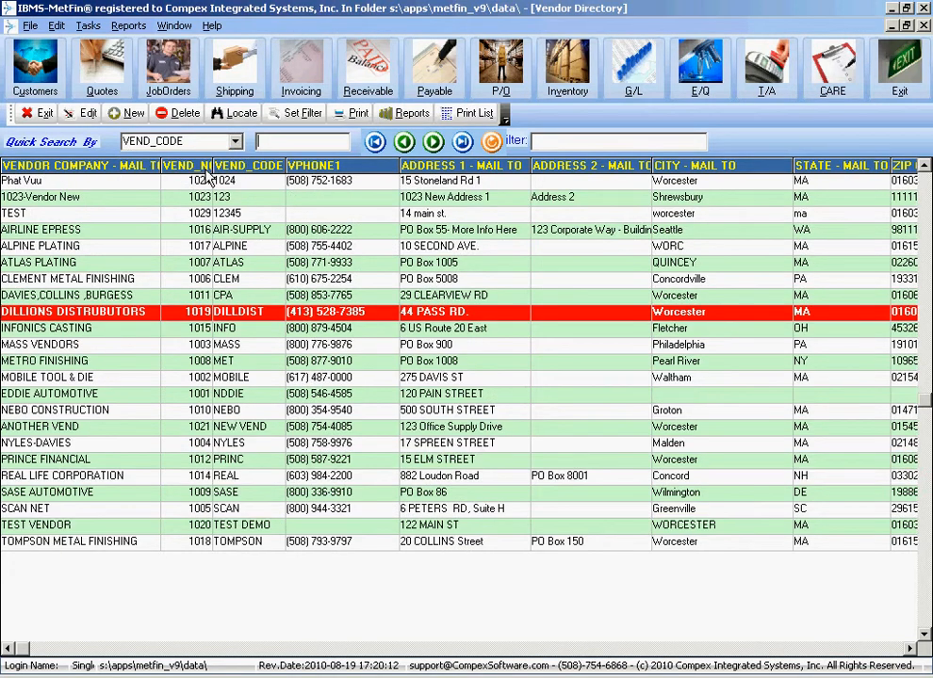
- Sort the list by number, code and back to company name, then quick-search for M
click(116, 168)
click(185, 166)
click(247, 166)
click(246, 167)
click(192, 166)
click(119, 166)
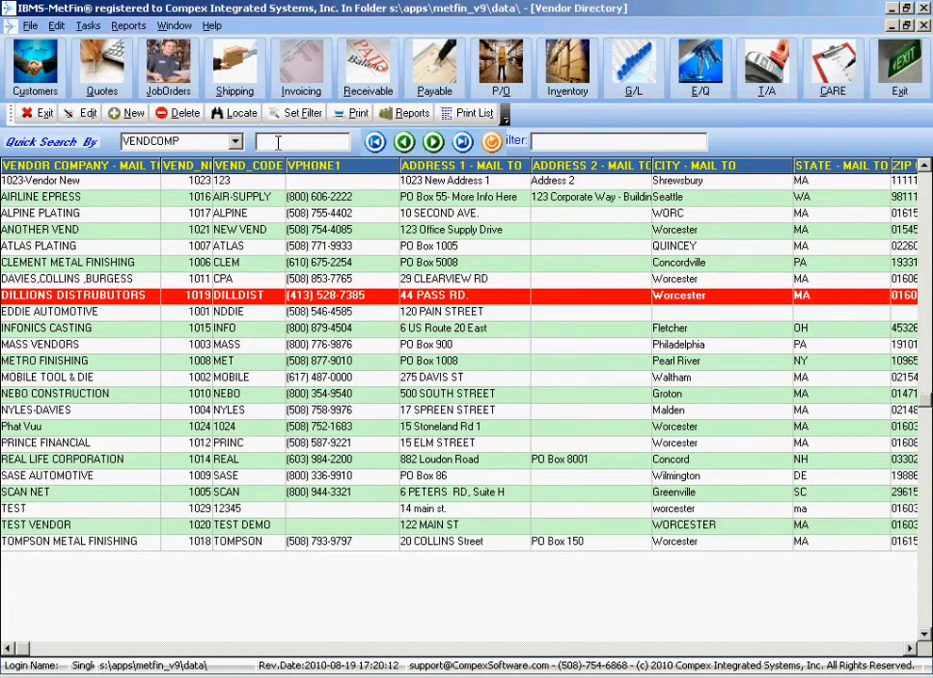
text(M)
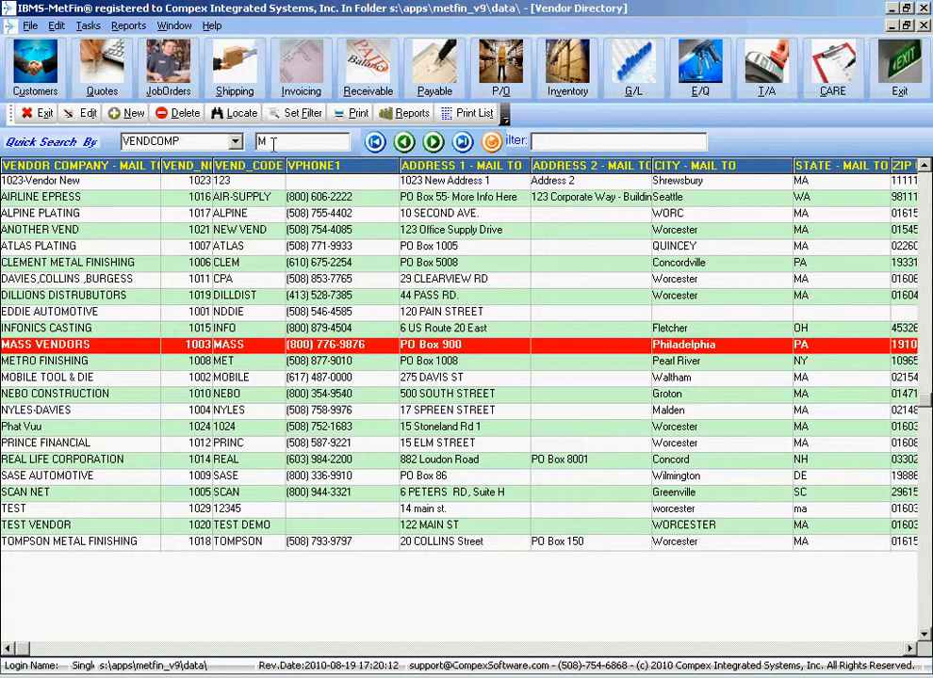
- Create a blank vendor record, declining to copy MASS VENDORS details
click(134, 114)
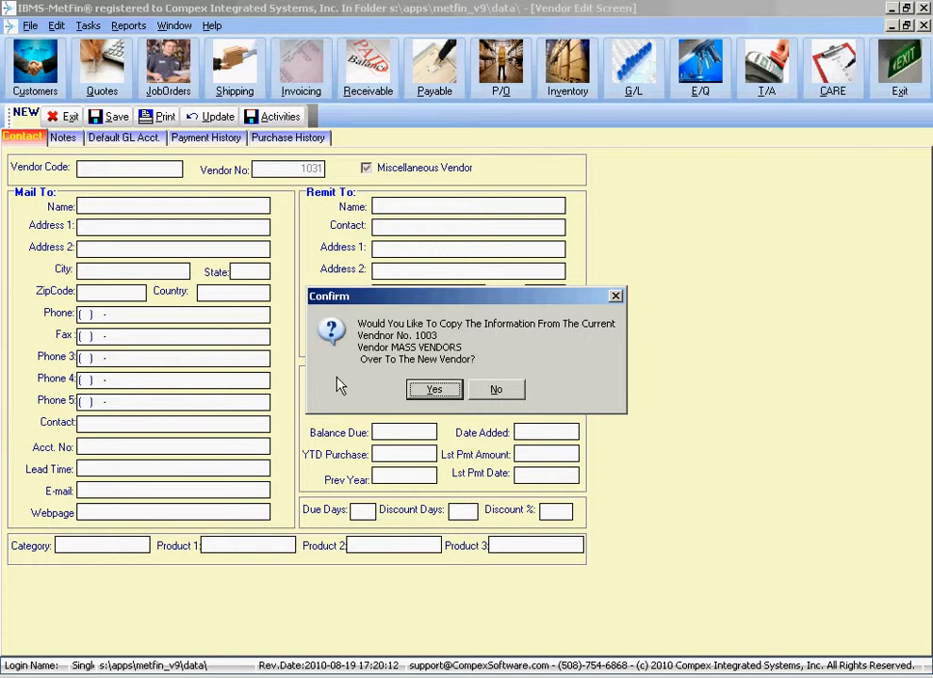
click(509, 390)
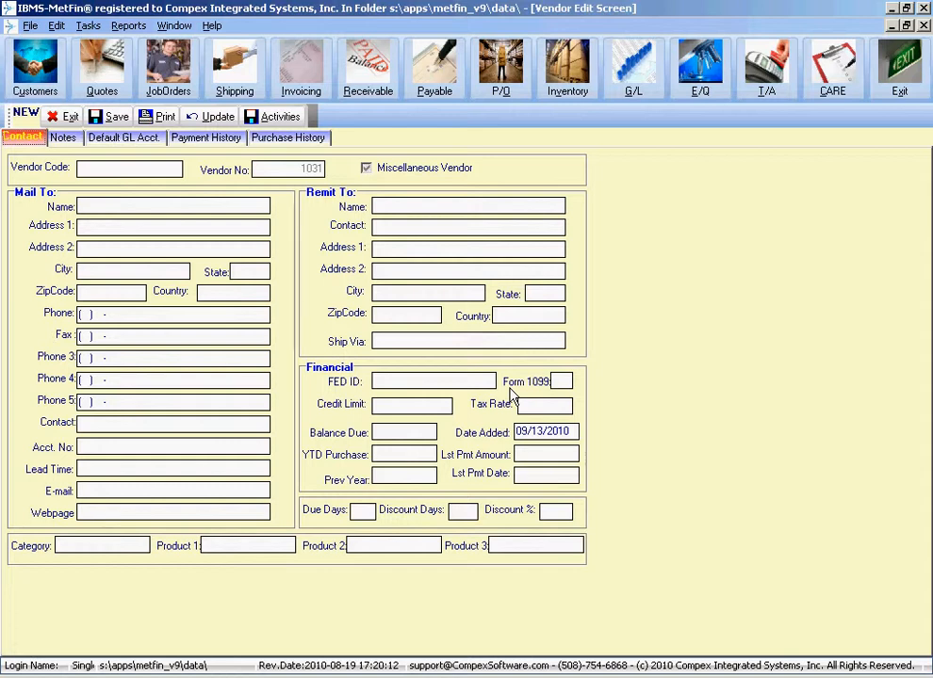
click(152, 167)
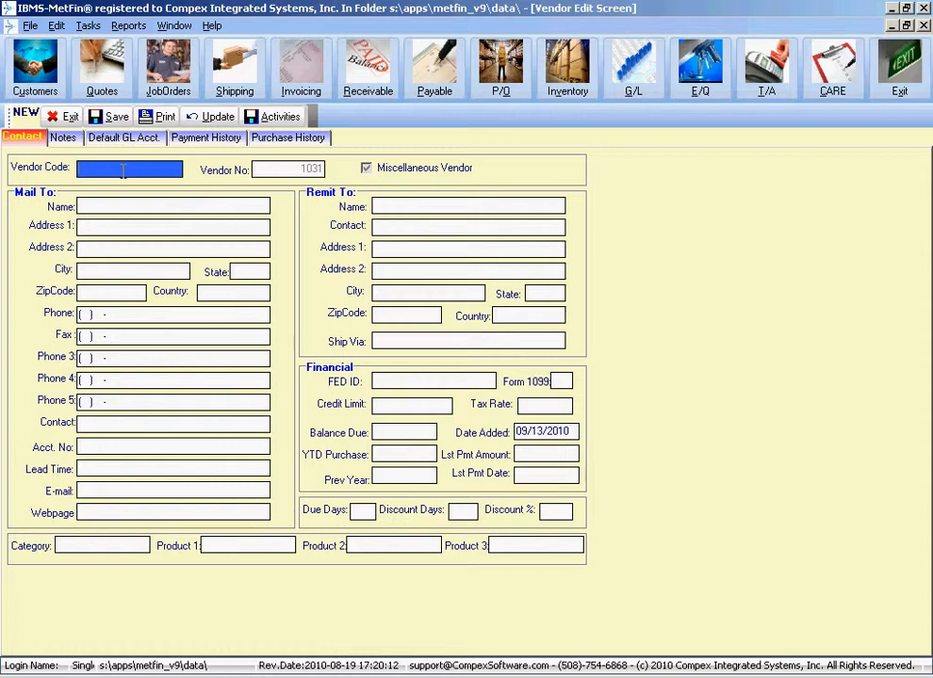
click(116, 207)
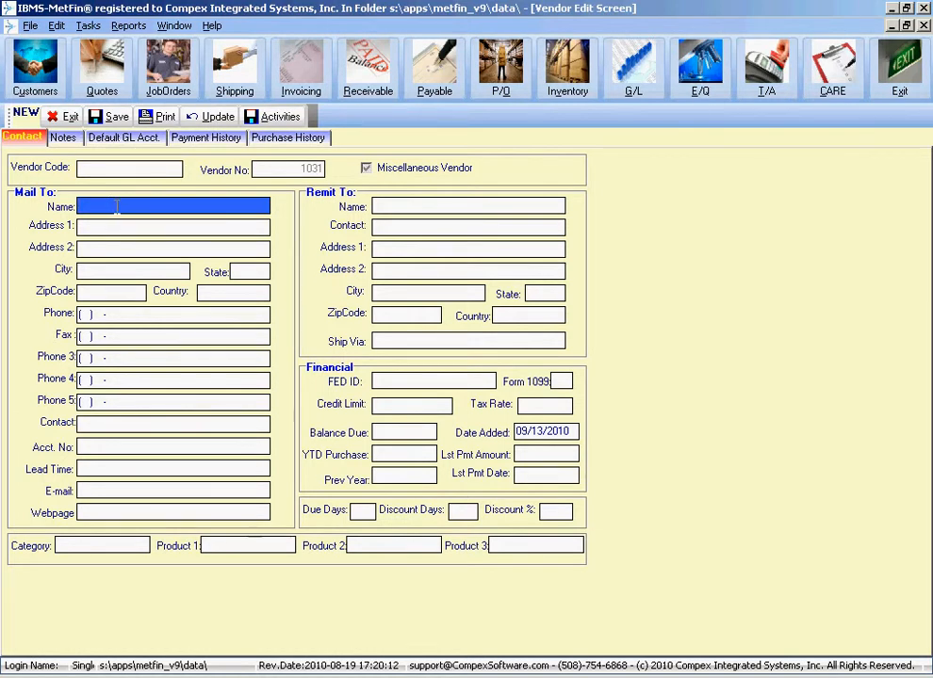
- Enter Mail To name ABC Supplies Inc. with its street address, city, state, zip code and country USA
key(BackSpace)
key(BackSpace)
key(BackSpace)
key(BackSpace)
key(BackSpace)
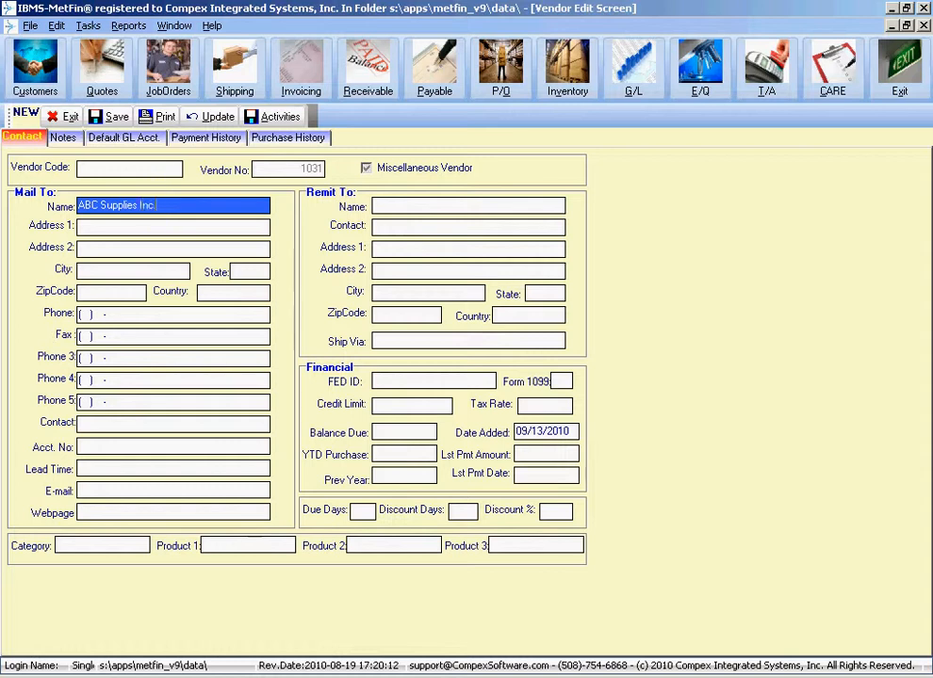
key(Tab)
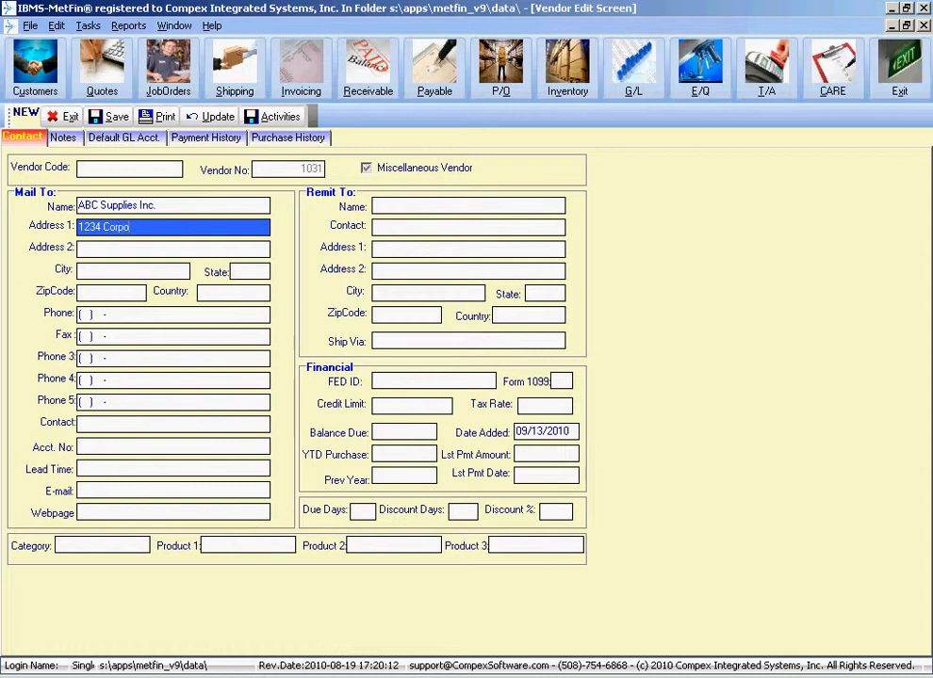
key(Tab)
key(Tab)
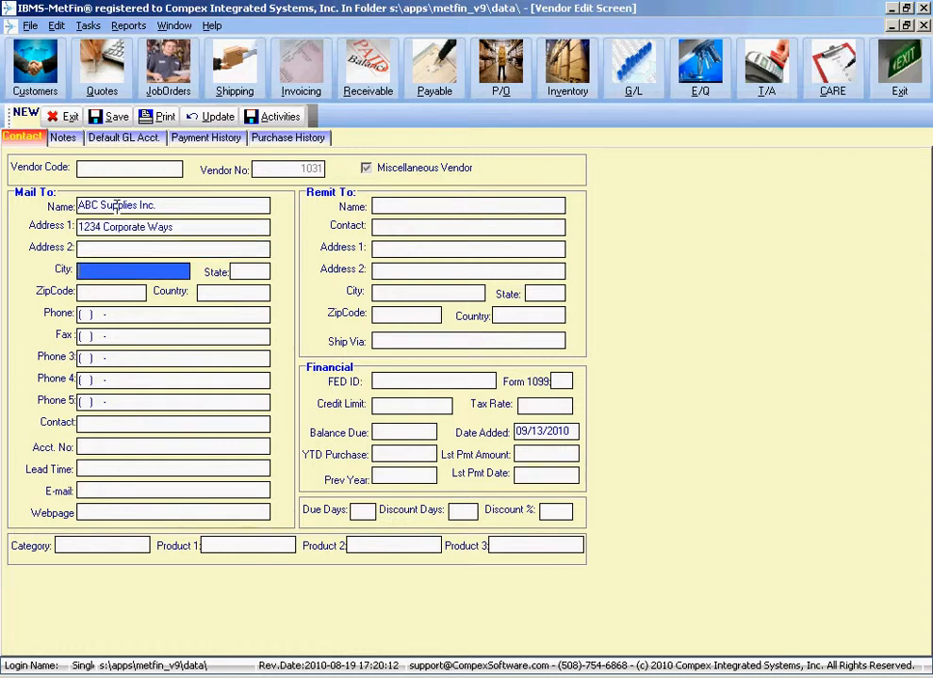
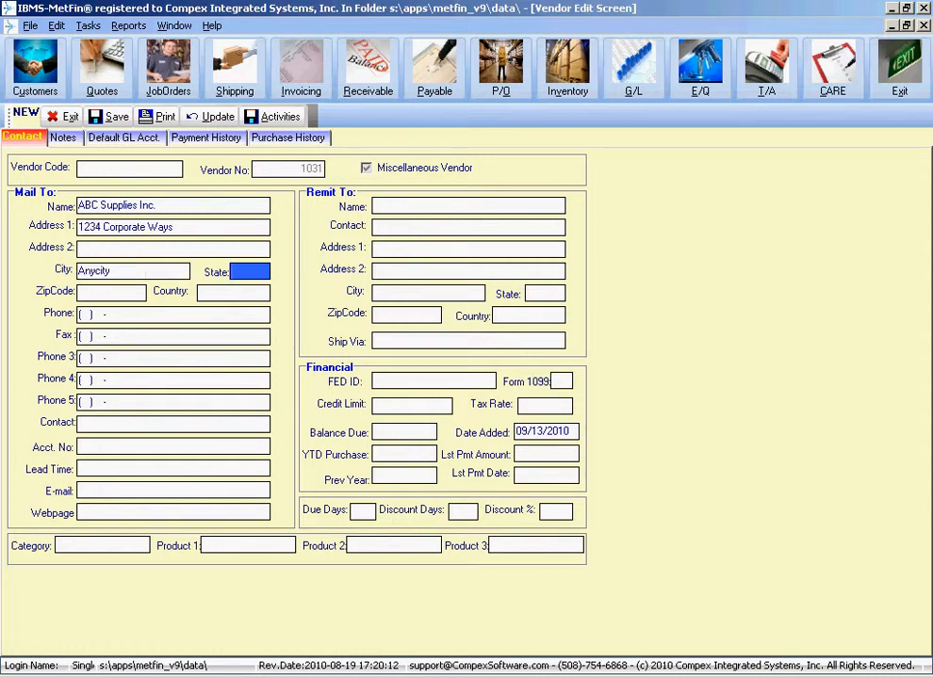
key(Tab)
key(BackSpace)
key(BackSpace)
key(BackSpace)
key(BackSpace)
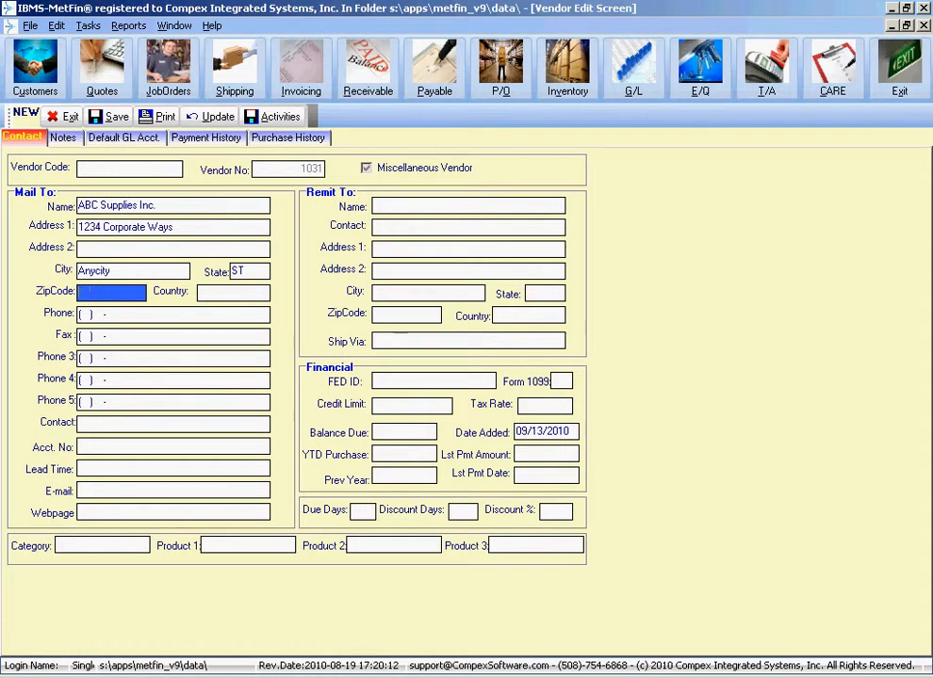
key(Tab)
key(Tab)
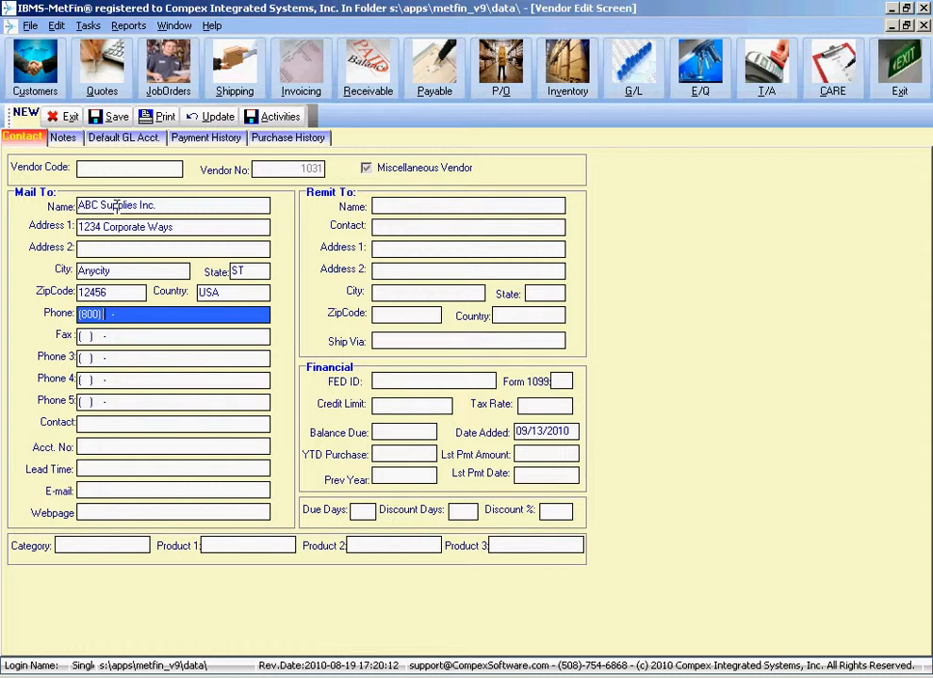
key(Tab)
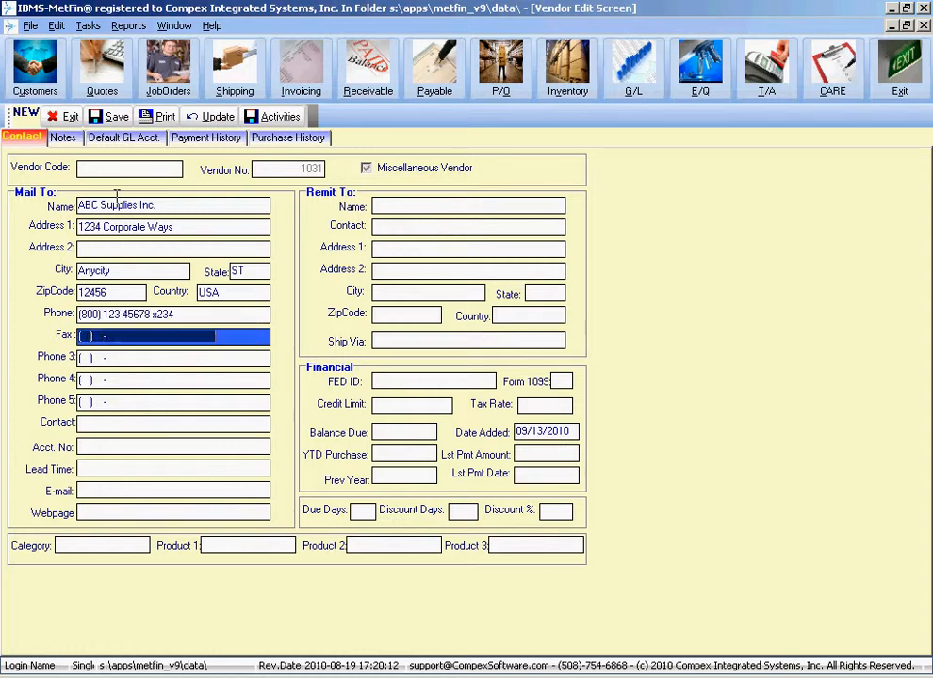
key(Tab)
key(Tab)
key(Tab)
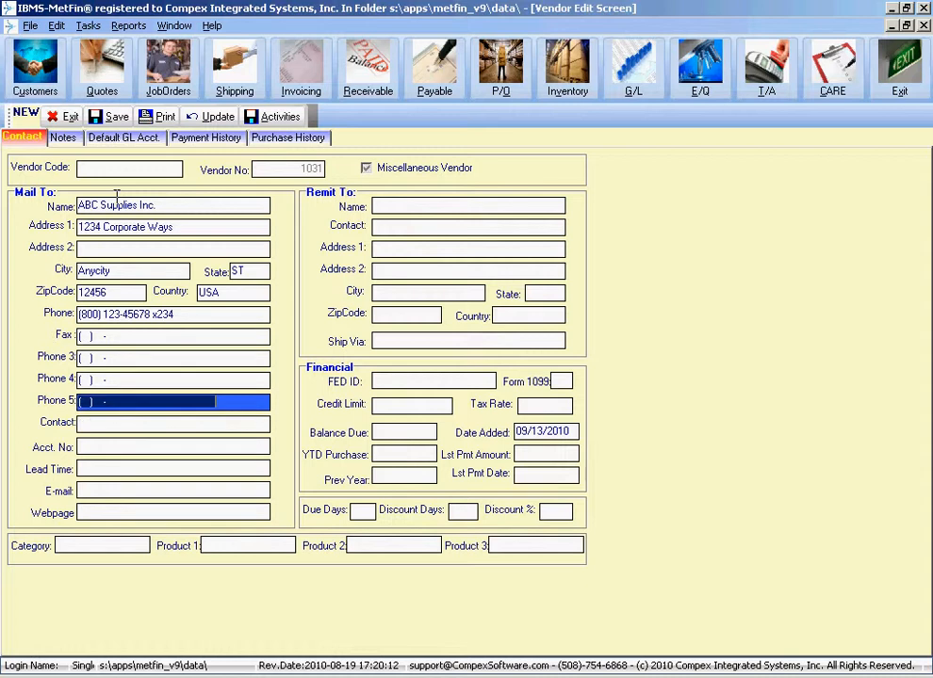
key(Tab)
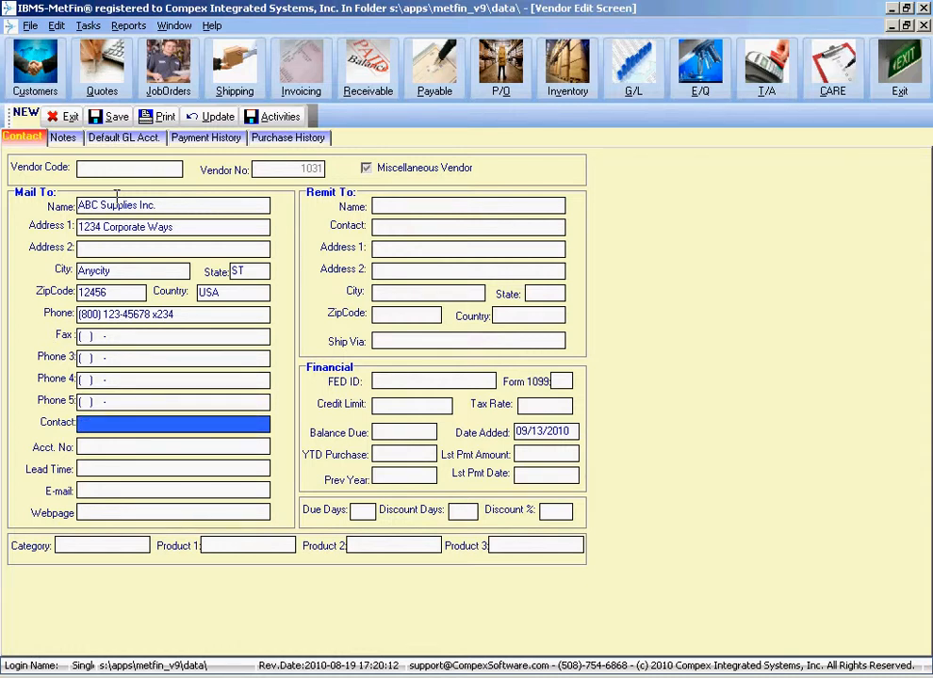
key(Tab)
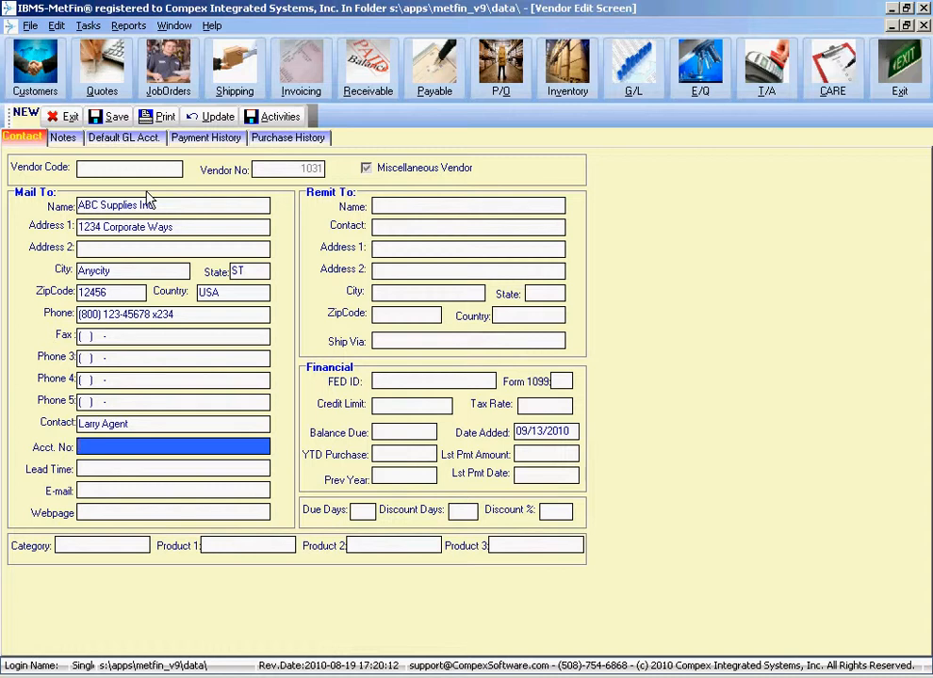
key(Tab)
key(Tab)
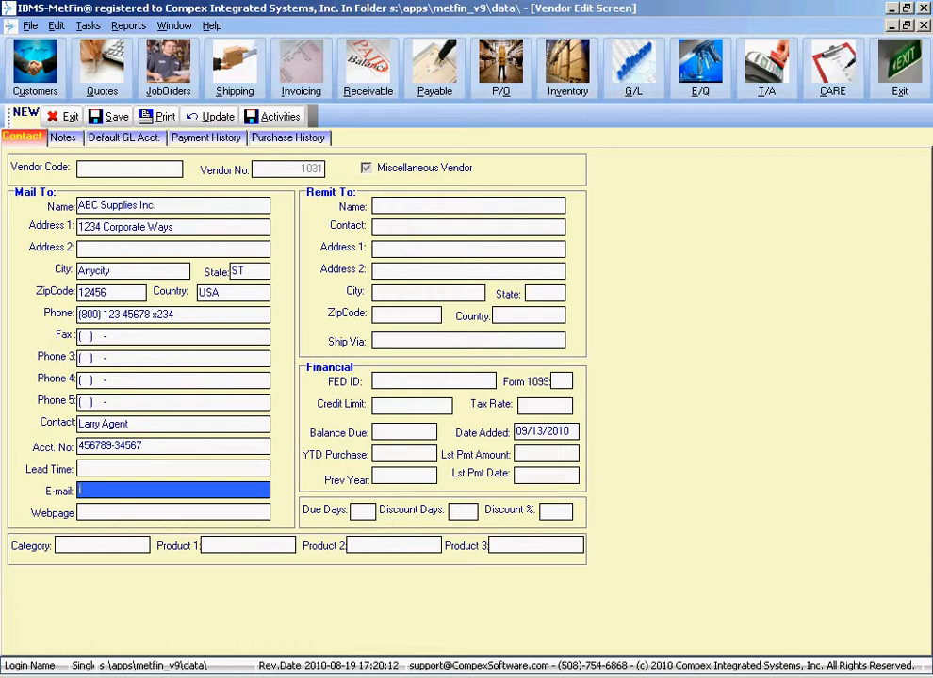
key(Tab)
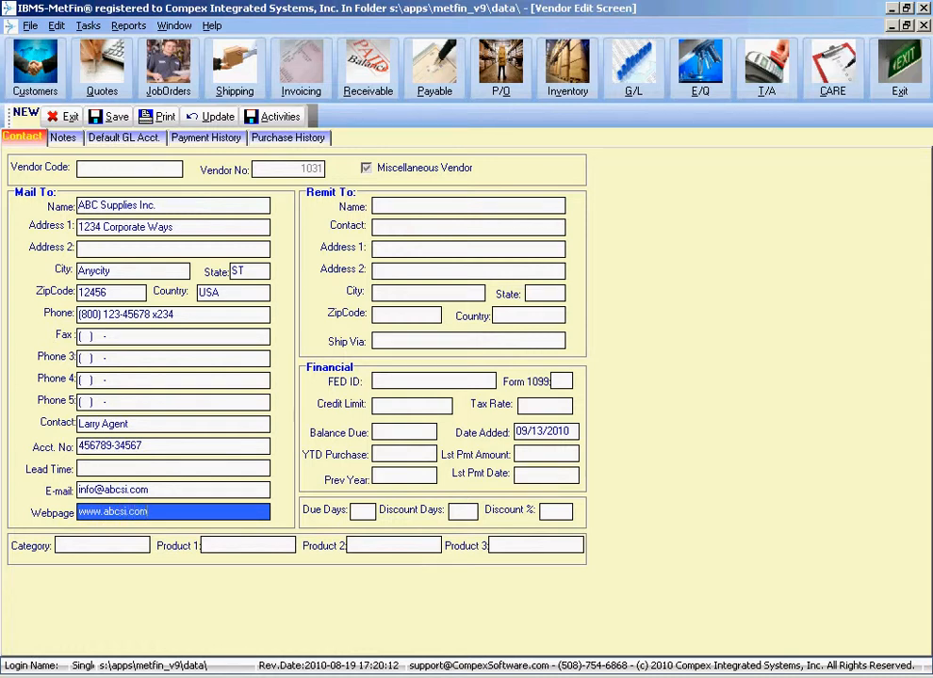
key(Tab)
key(Tab)
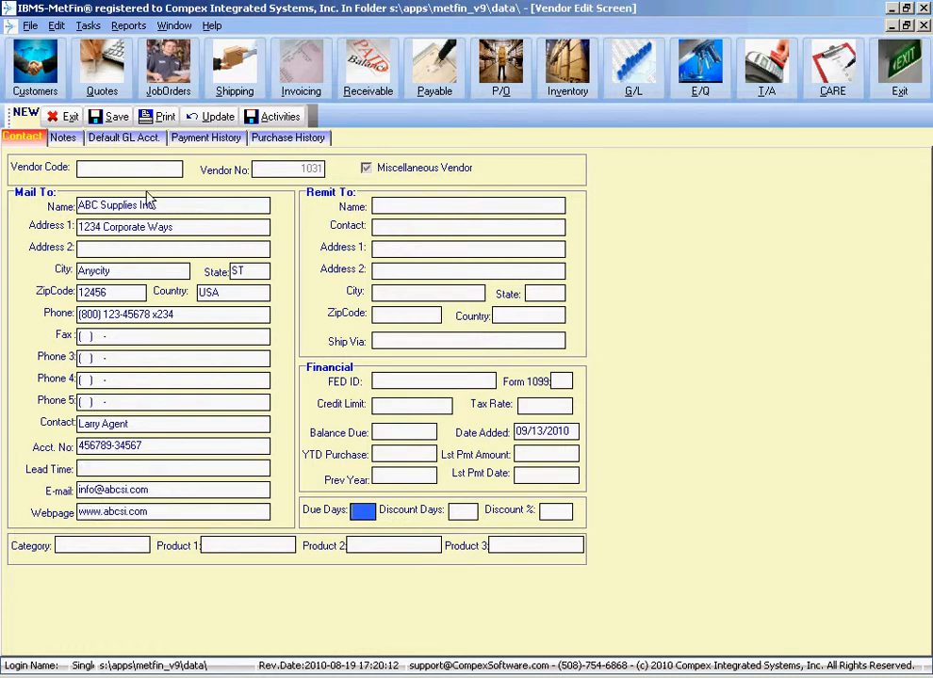
click(159, 466)
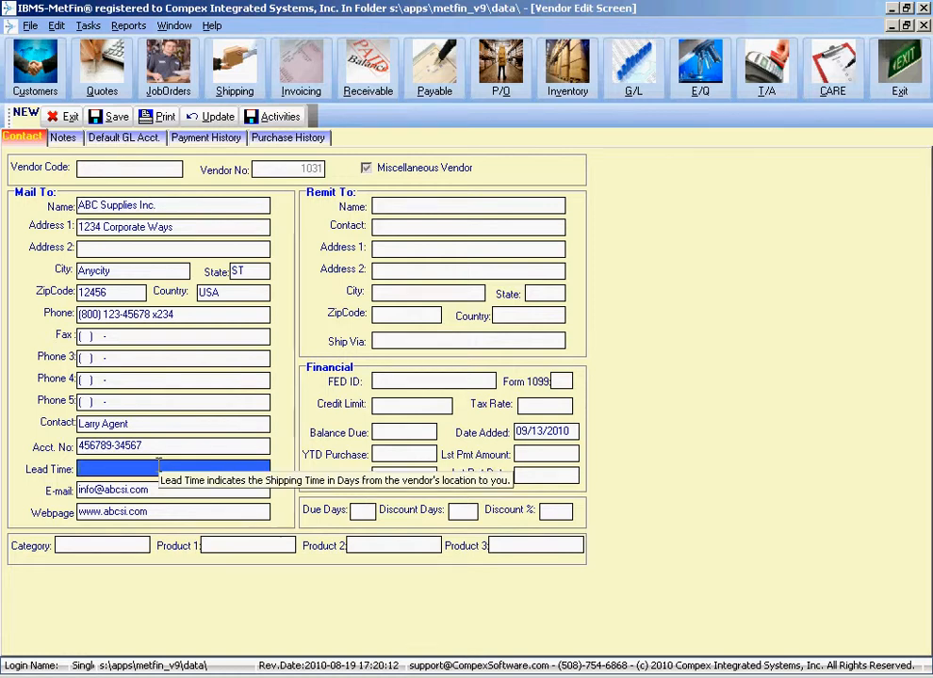
text(3)
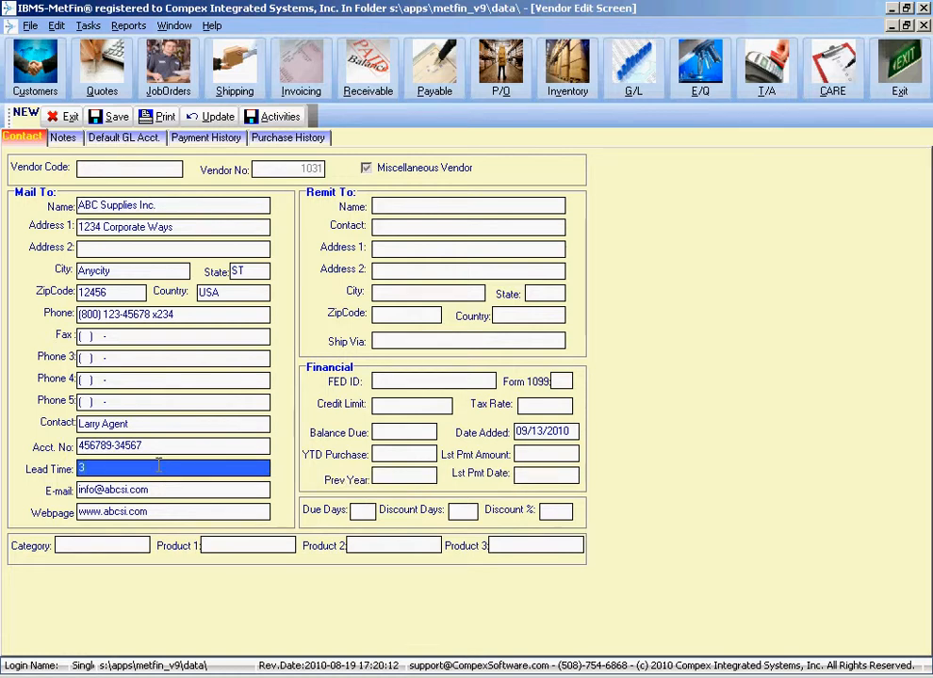
key(Tab)
click(111, 544)
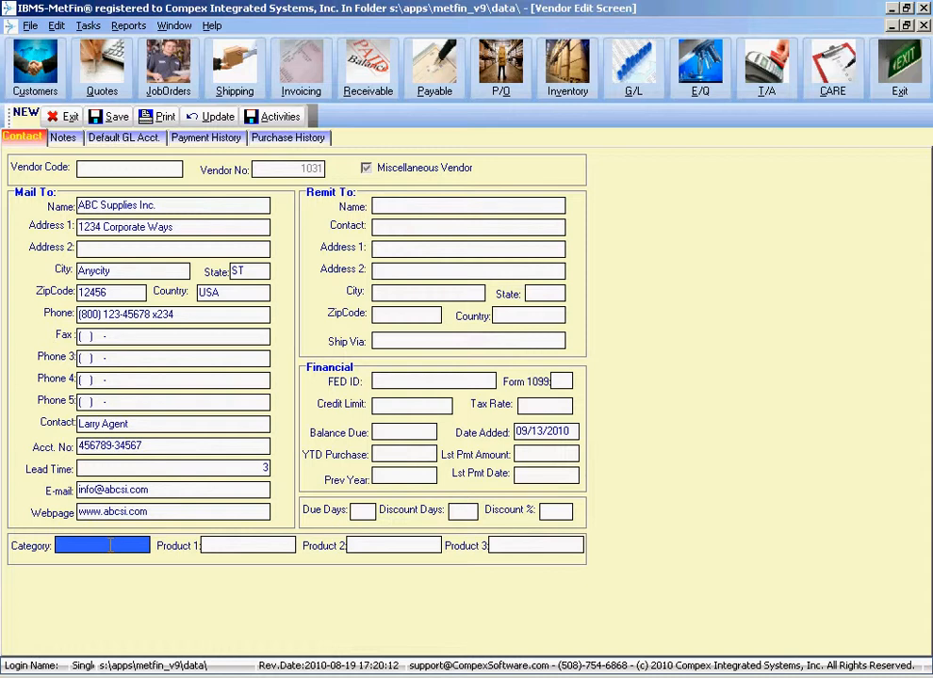
click(243, 545)
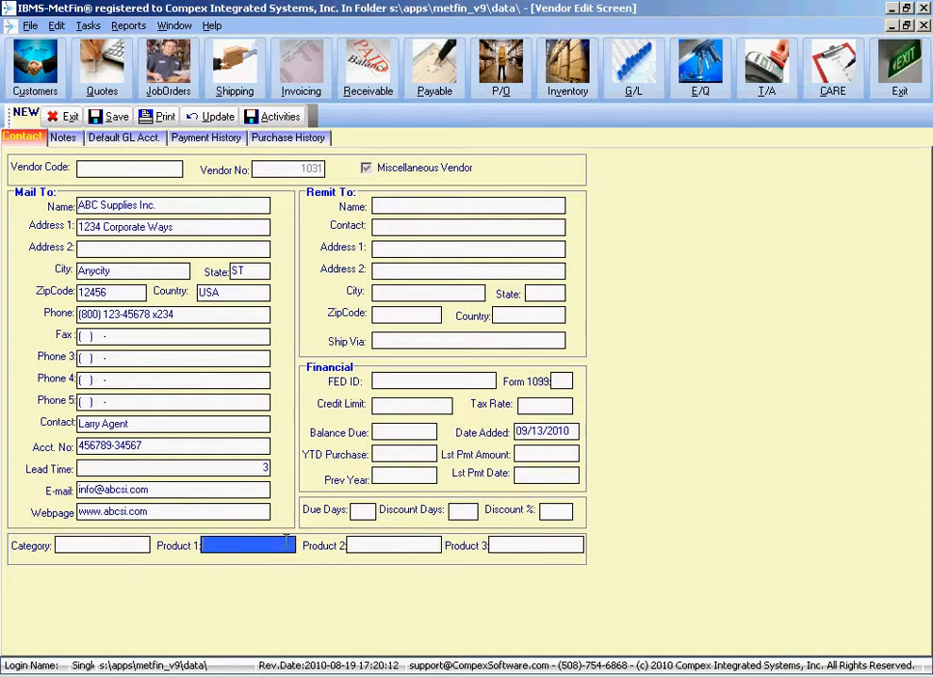
click(400, 547)
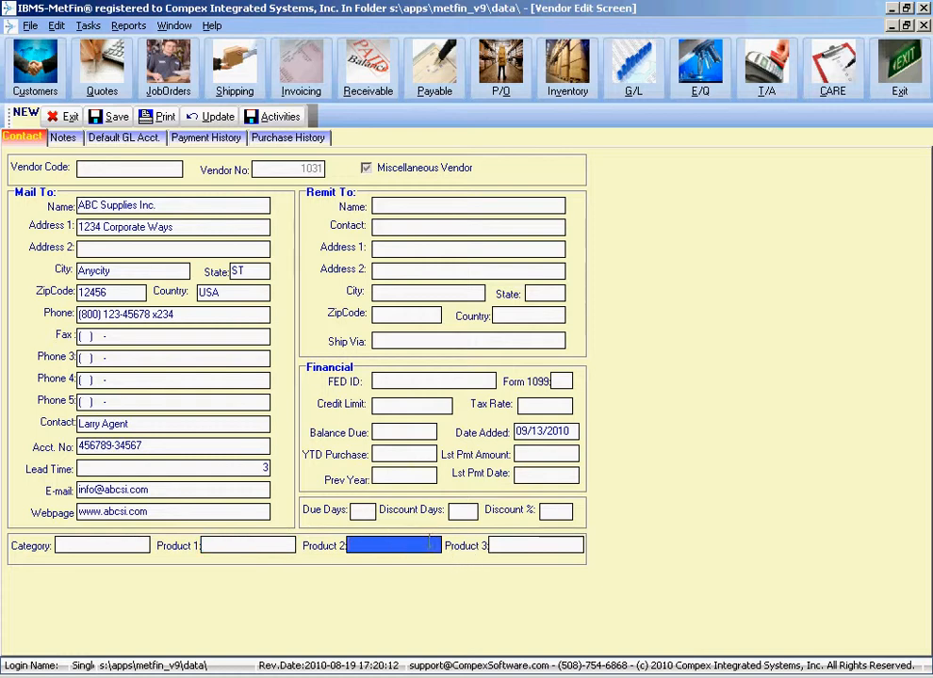
click(243, 539)
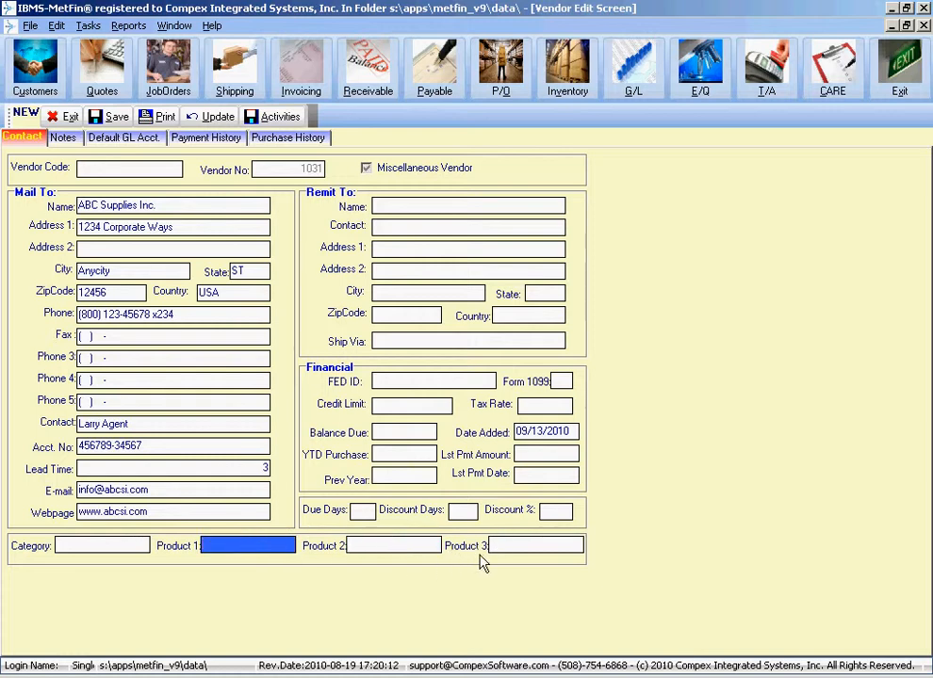
click(492, 546)
click(415, 210)
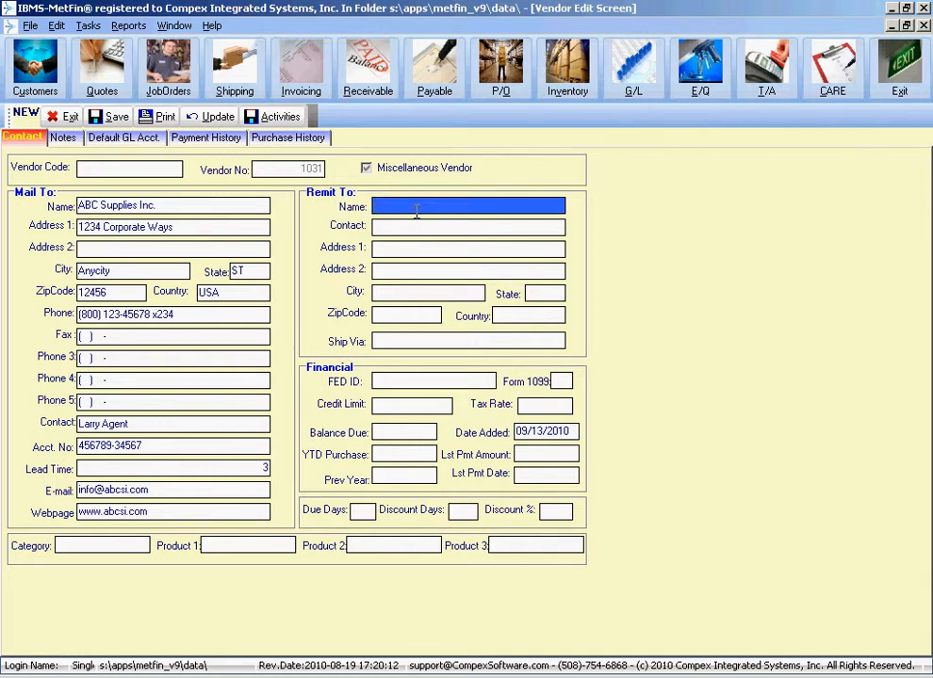
- Enter Remit To name ABC Supplies Inc. with its P.O. box, city, state and zip code
text(ABC Supplies Inc.)
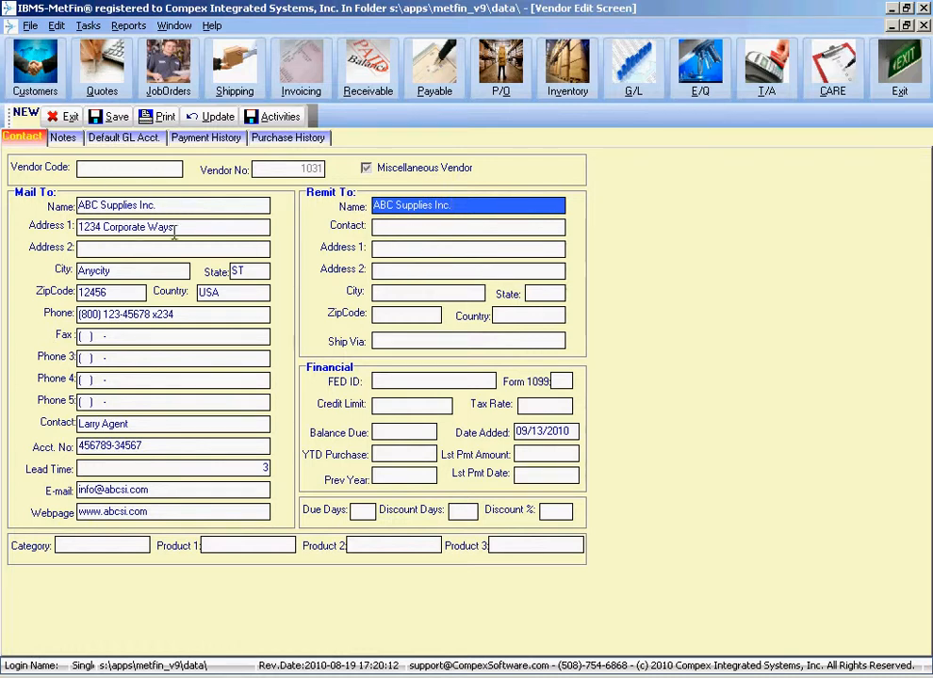
key(Tab)
key(Tab)
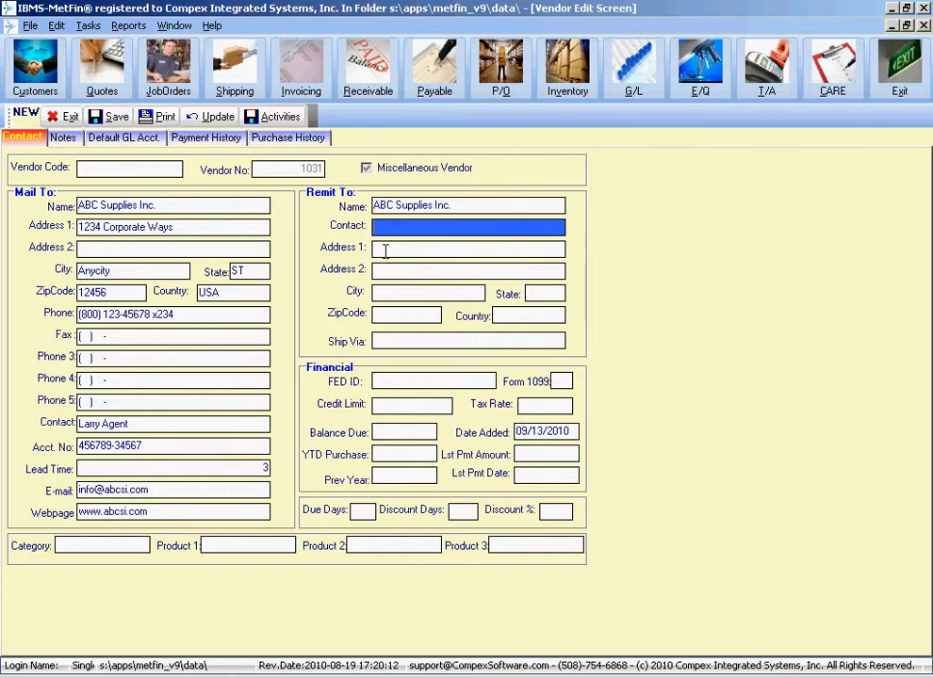
text(P)
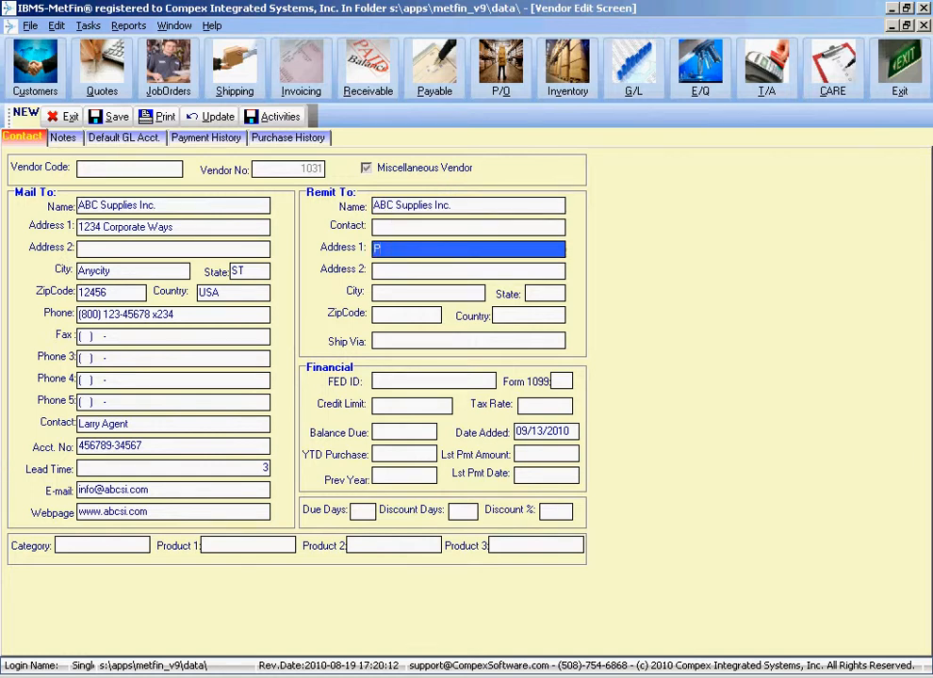
text(O)
key(BackSpace)
text(.)
text(B)
key(BackSpace)
key(BackSpace)
text(O.B)
text(ox)
text( 12345)
key(Tab)
key(Tab)
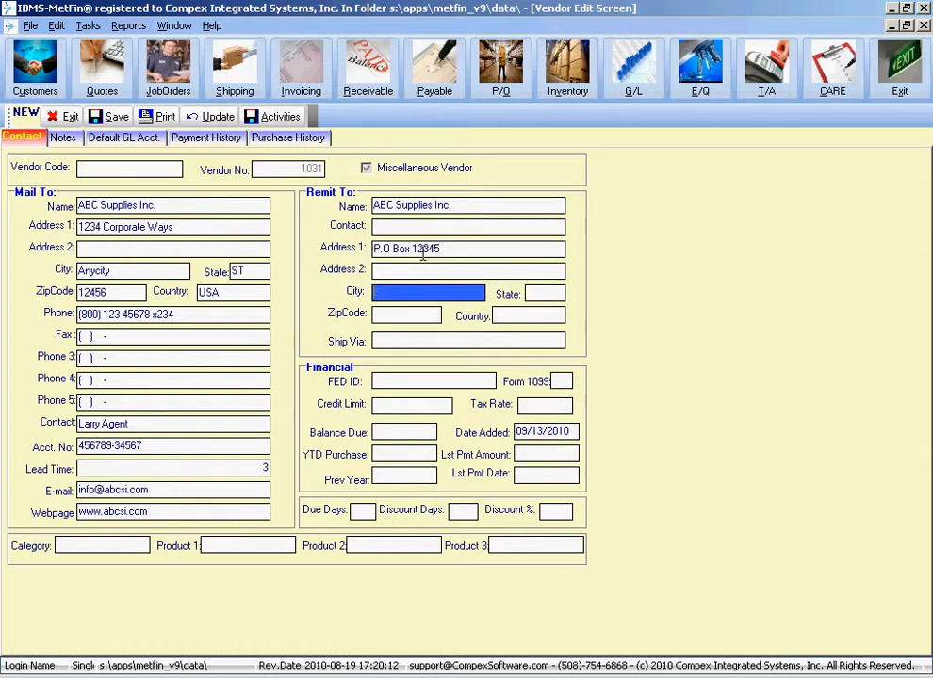
text(Anycity)
key(Tab)
text(ST)
key(Tab)
text(12456)
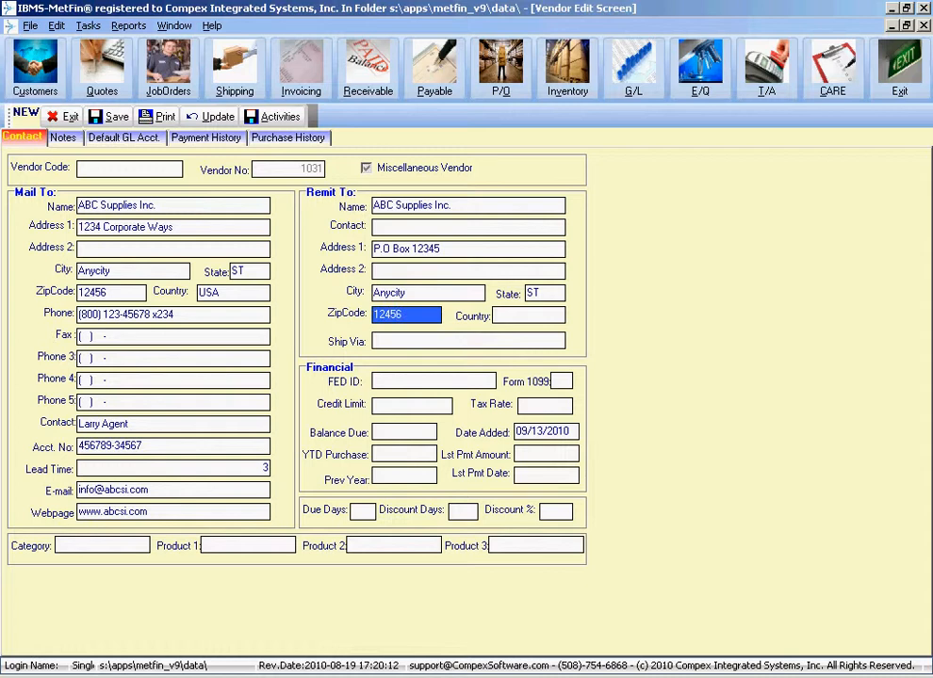
- Set the remit-to country to USA and ship via FedEx
click(519, 314)
text(USA)
click(476, 340)
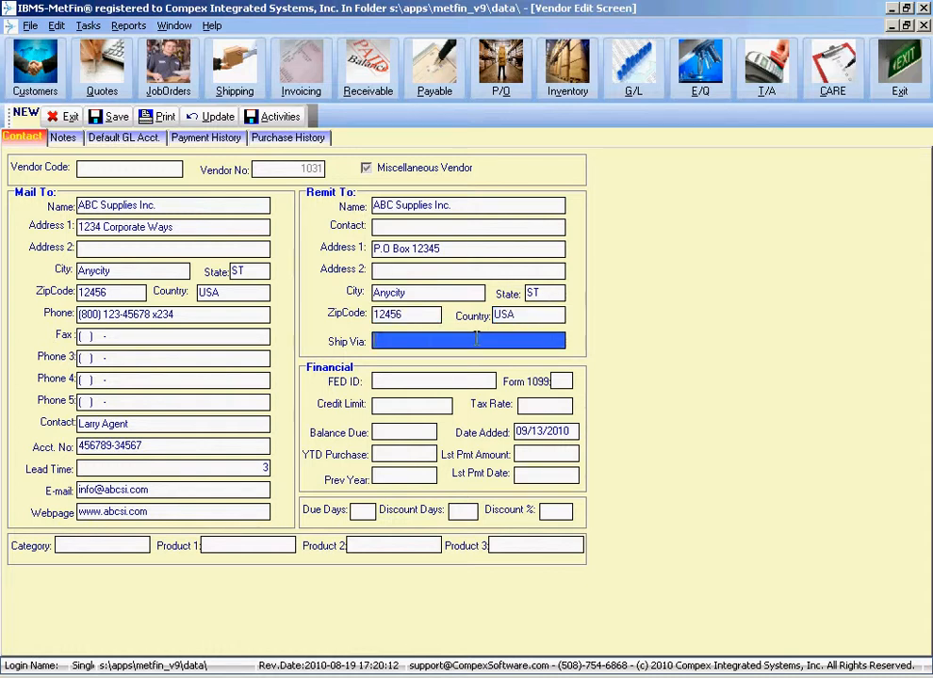
text(FedEx)
click(441, 382)
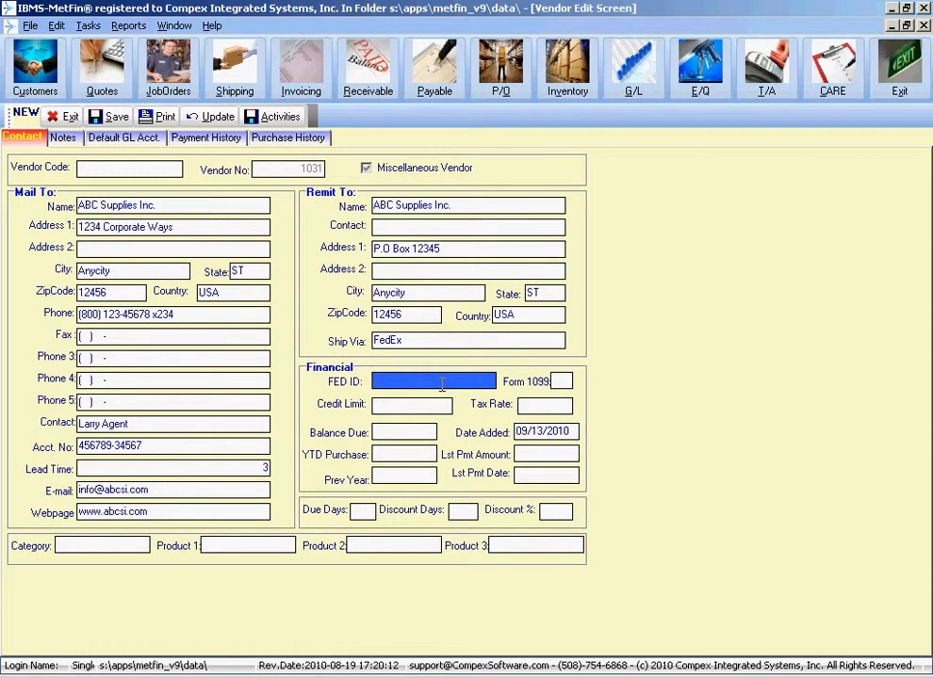
- Set a 20000 credit limit and a 5 percent tax rate
click(560, 380)
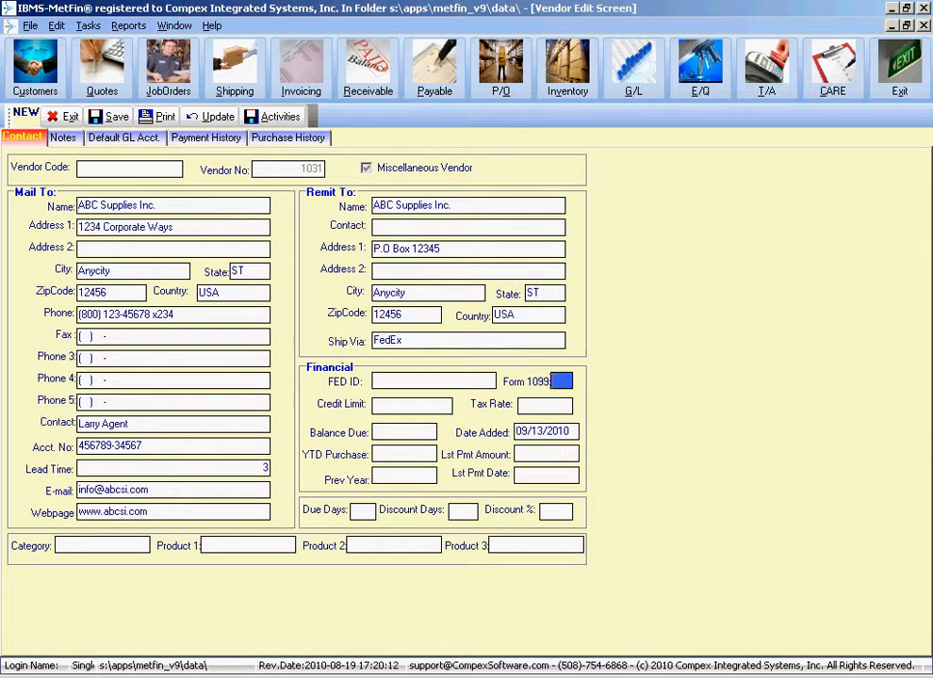
click(405, 403)
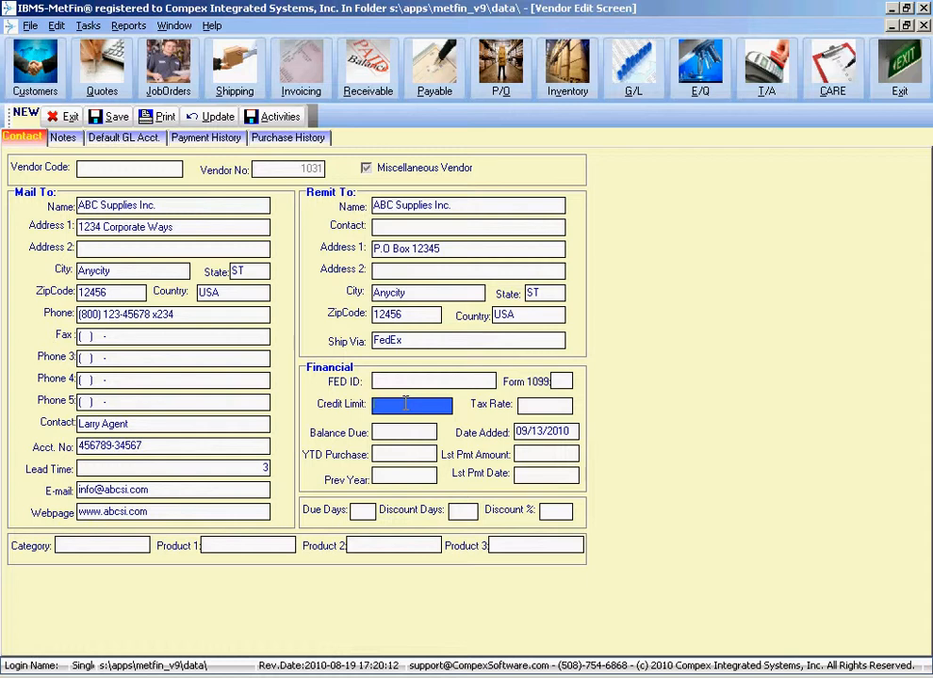
text(20000)
key(Tab)
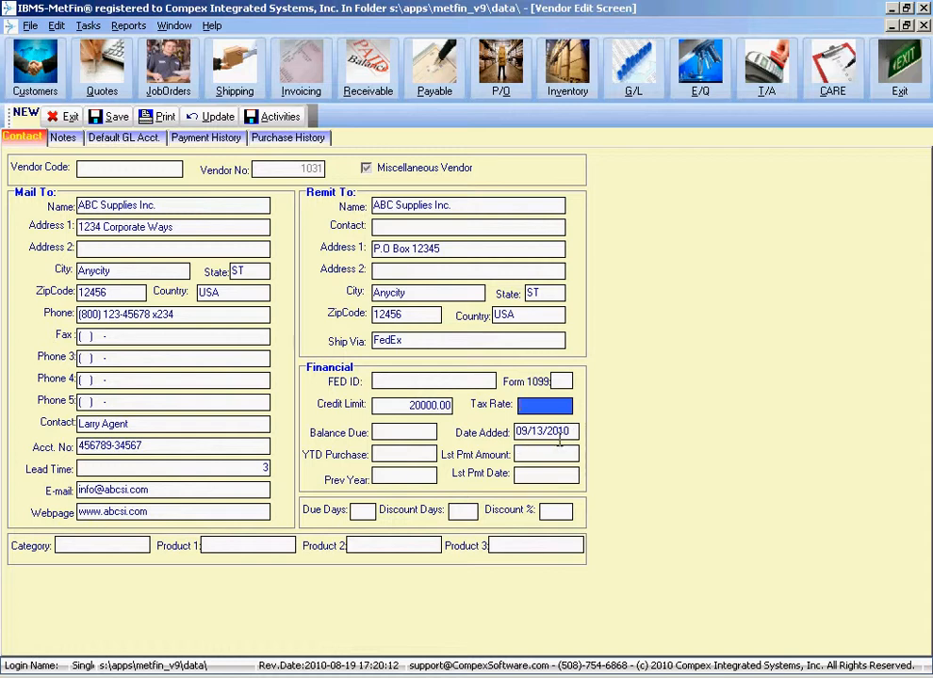
text(5)
key(Tab)
key(Tab)
key(Tab)
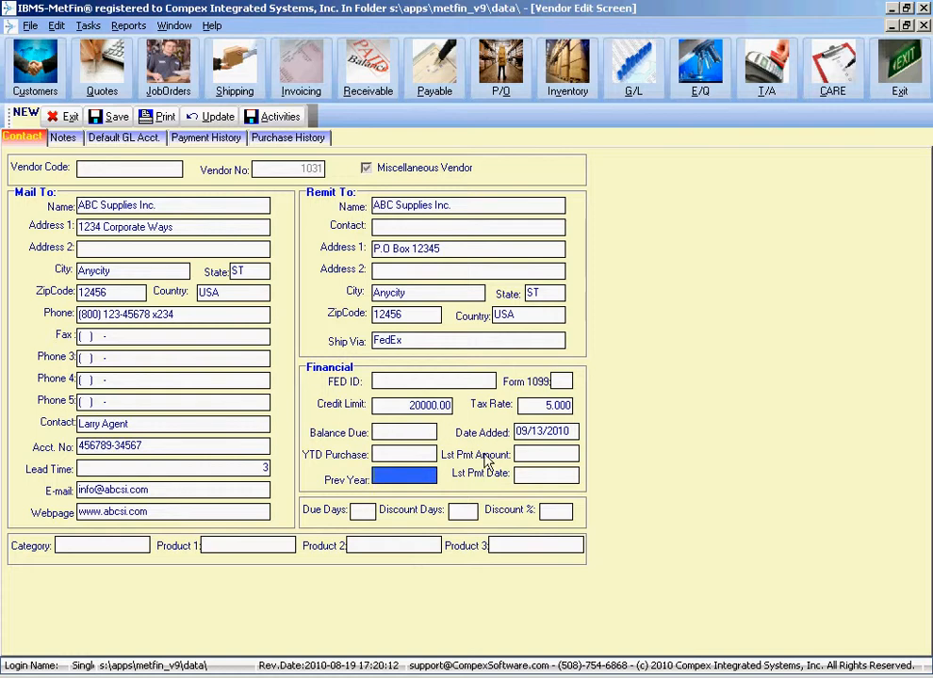
- Set terms to 30 due days, 10 discount days and a 1.00 discount percentage
click(537, 454)
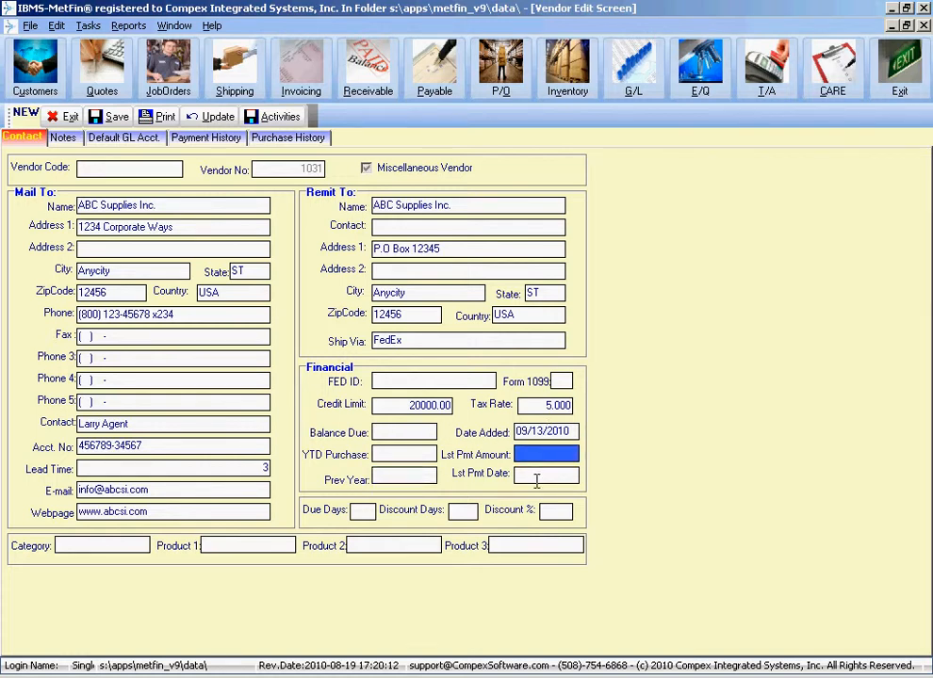
key(Tab)
key(Tab)
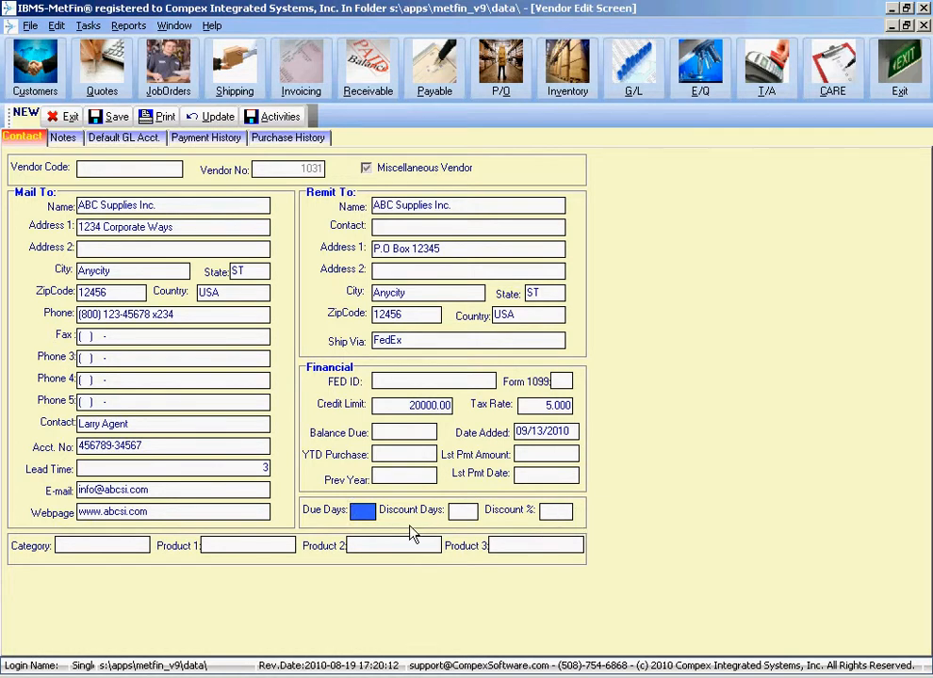
text(30)
key(Tab)
text(10)
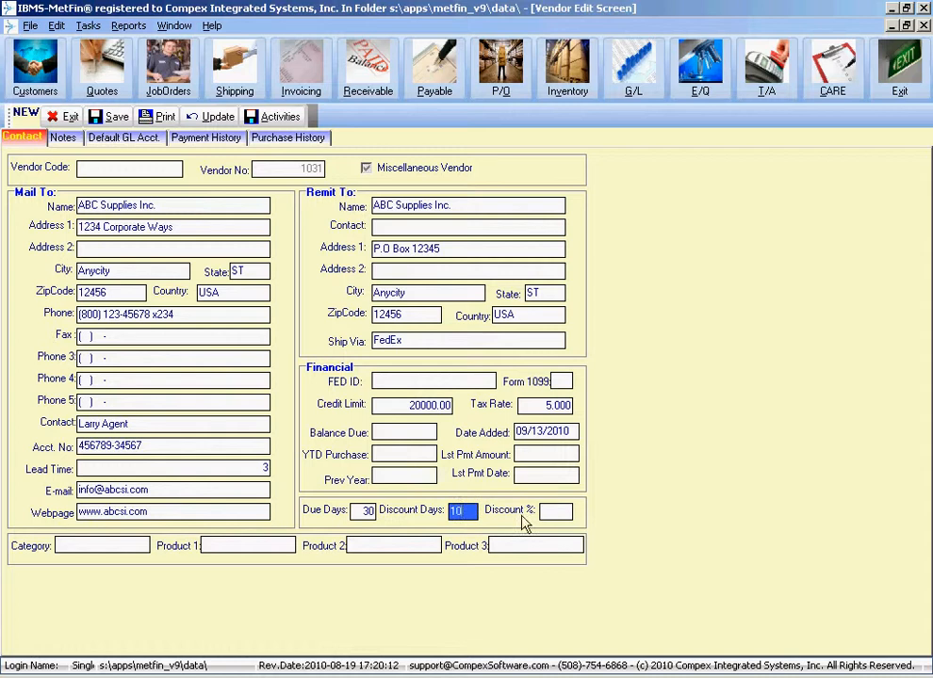
key(Tab)
text(1)
click(434, 544)
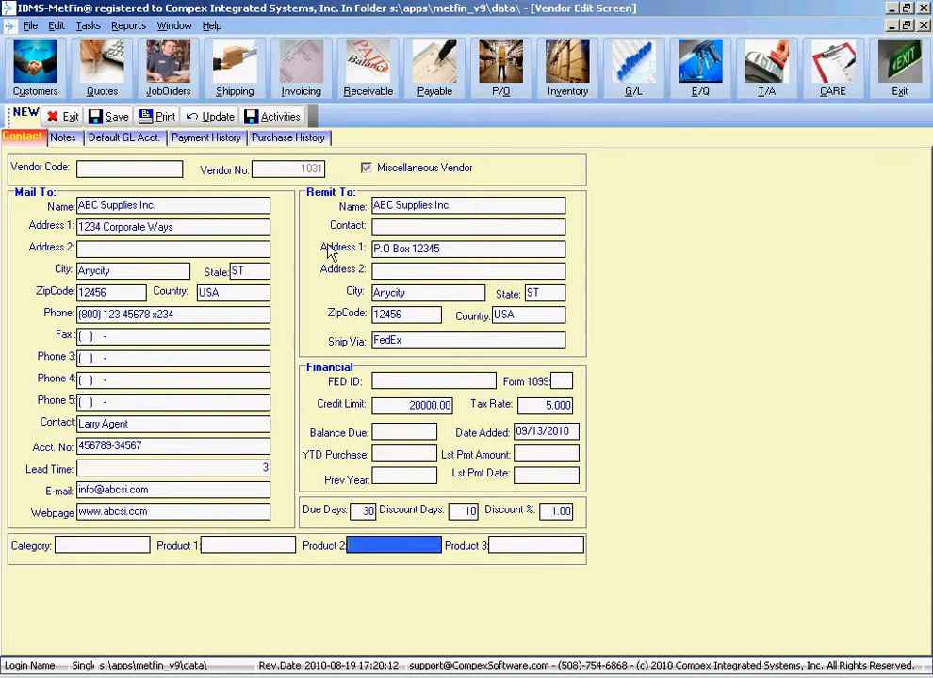
- Mark the vendor as not miscellaneous and give it vendor code ABCSUPPLIE
click(412, 172)
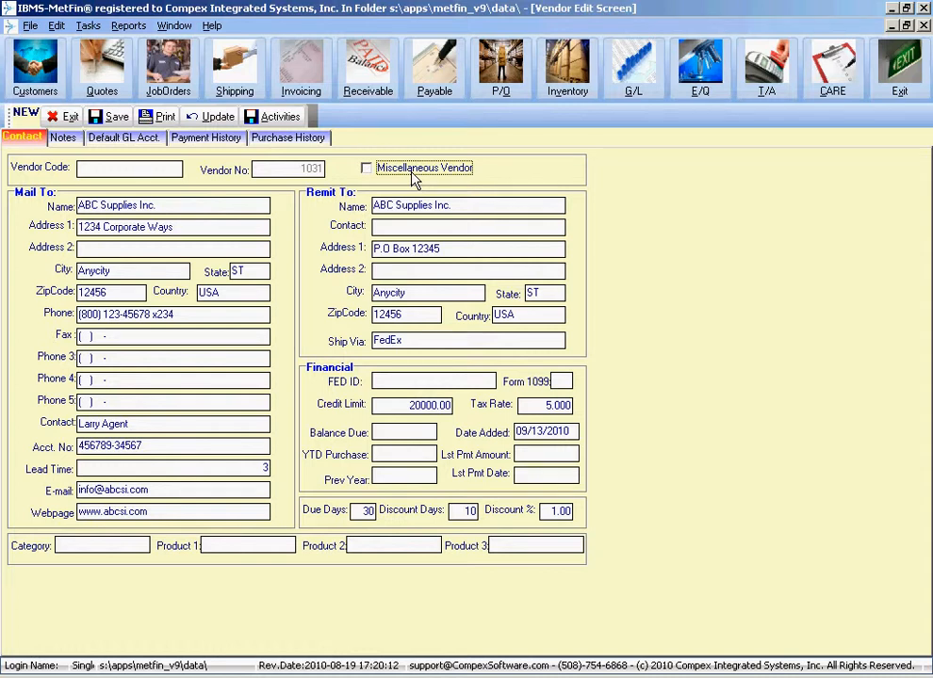
click(111, 167)
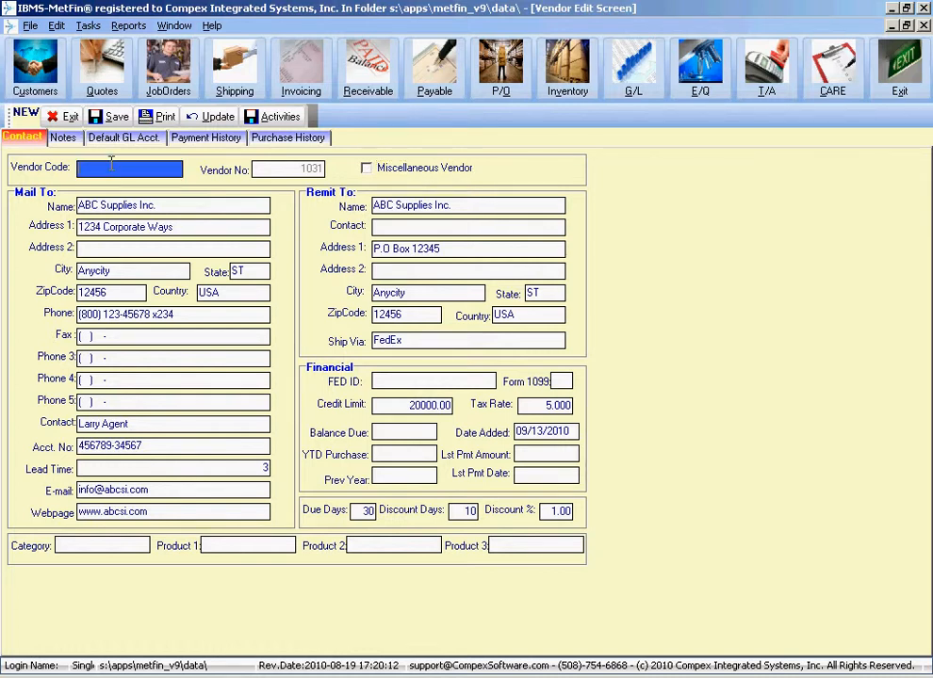
text(ABCSUPPLIE)
- Add two time-stamped notes, 'more notes here' and 'more notes', on the vendor's Notes page
click(62, 138)
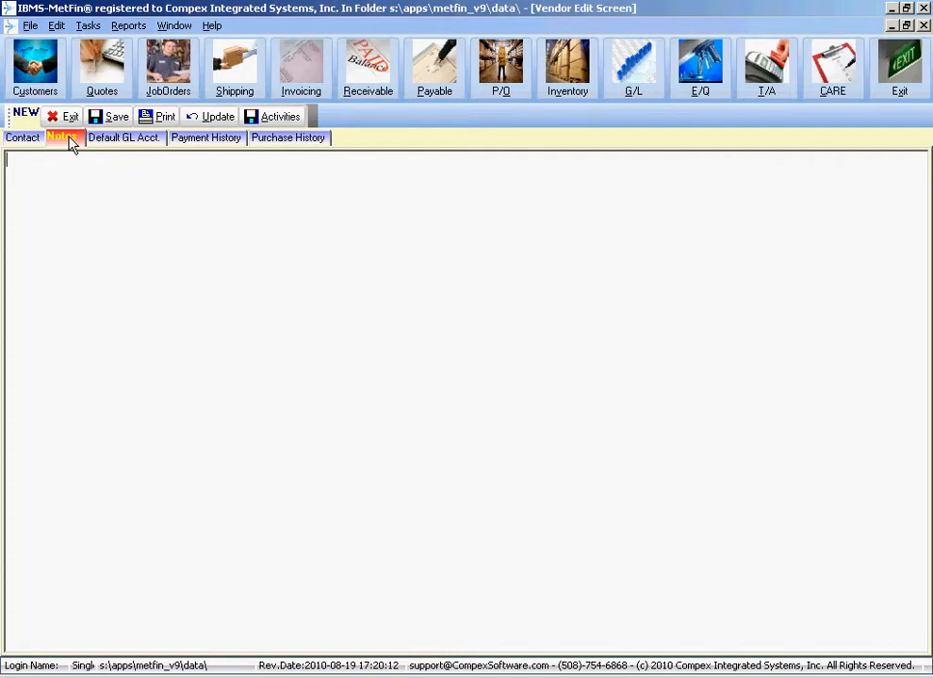
double_click(101, 185)
text(more notes)
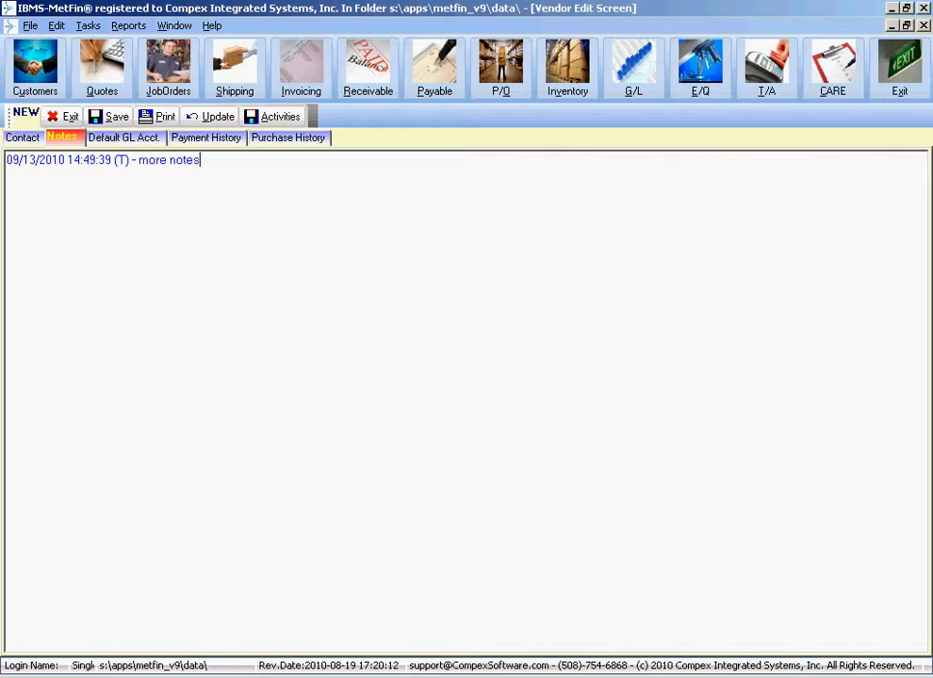
text( here)
key(Home)
key(Return)
key(Return)
key(Up)
key(Up)
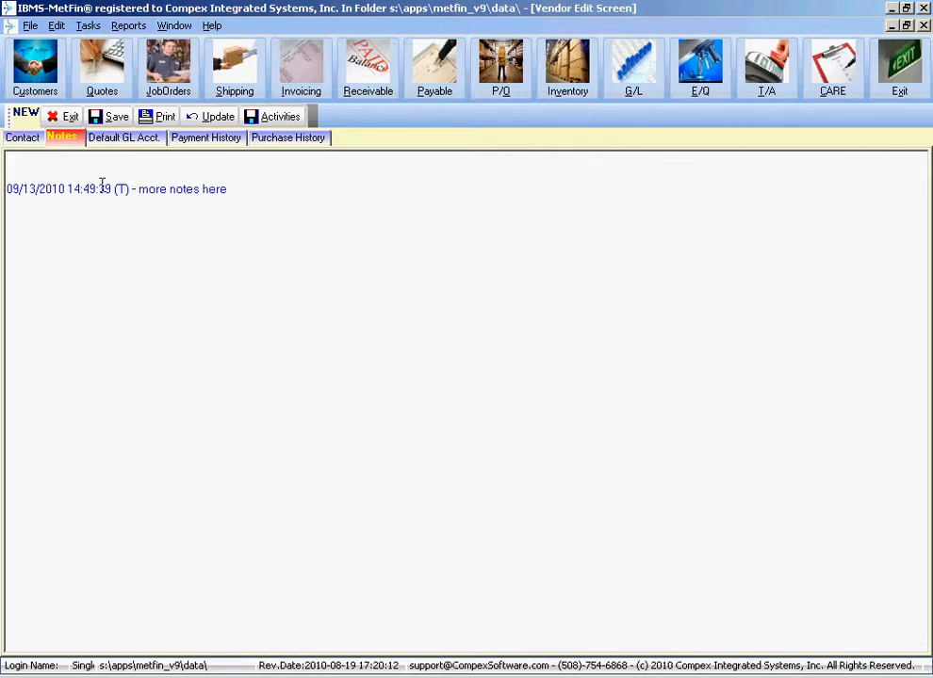
key(F5)
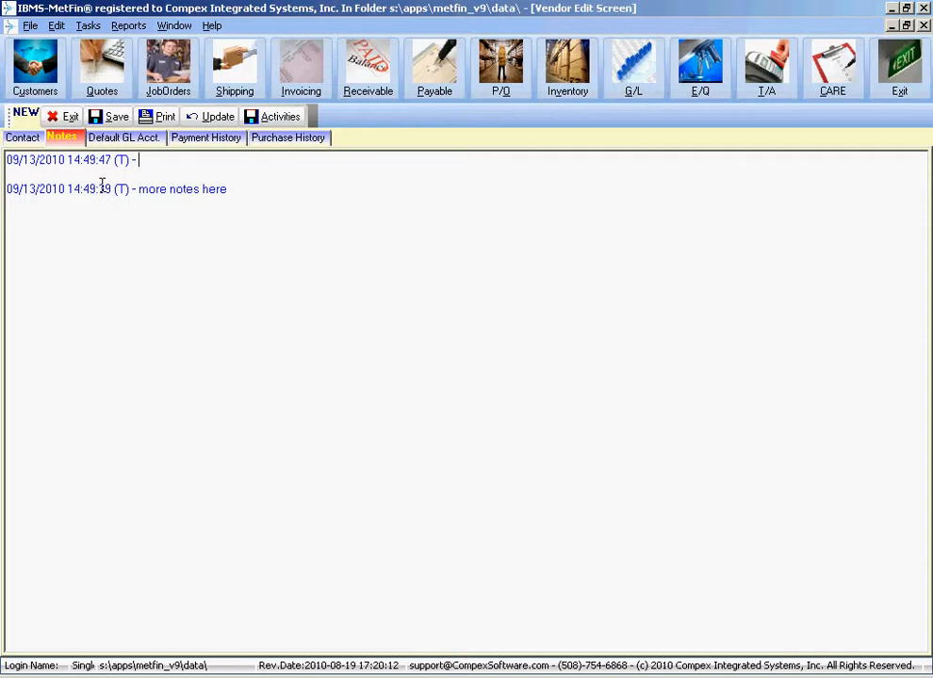
text(mop)
key(BackSpace)
text(re notes)
click(111, 139)
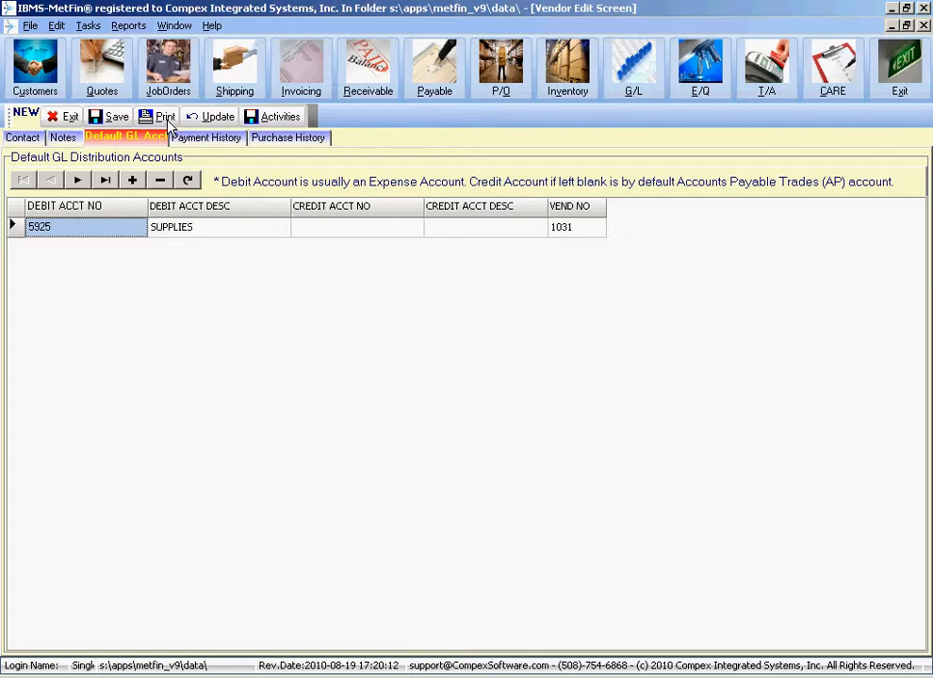
- Pick account 5421 (SUPPLIES) as the default GL debit account, leaving credit blank
click(96, 226)
click(136, 226)
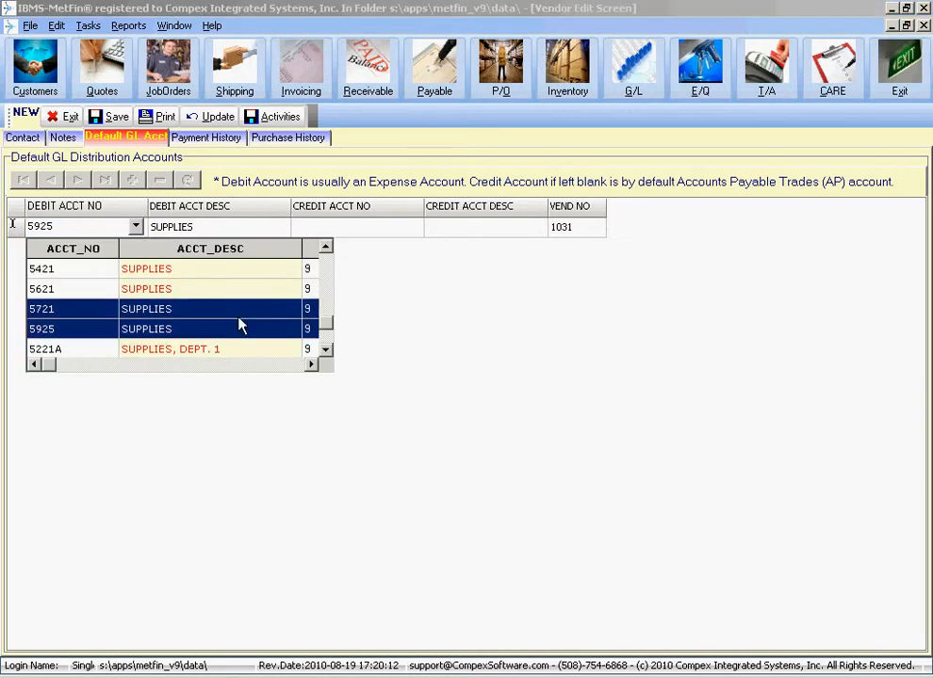
click(326, 247)
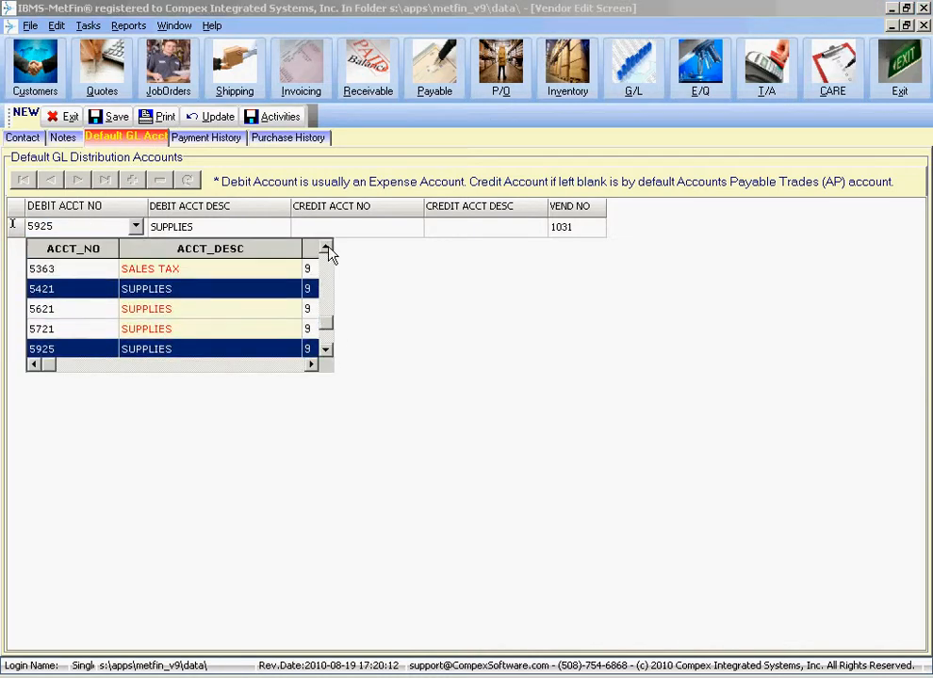
click(326, 248)
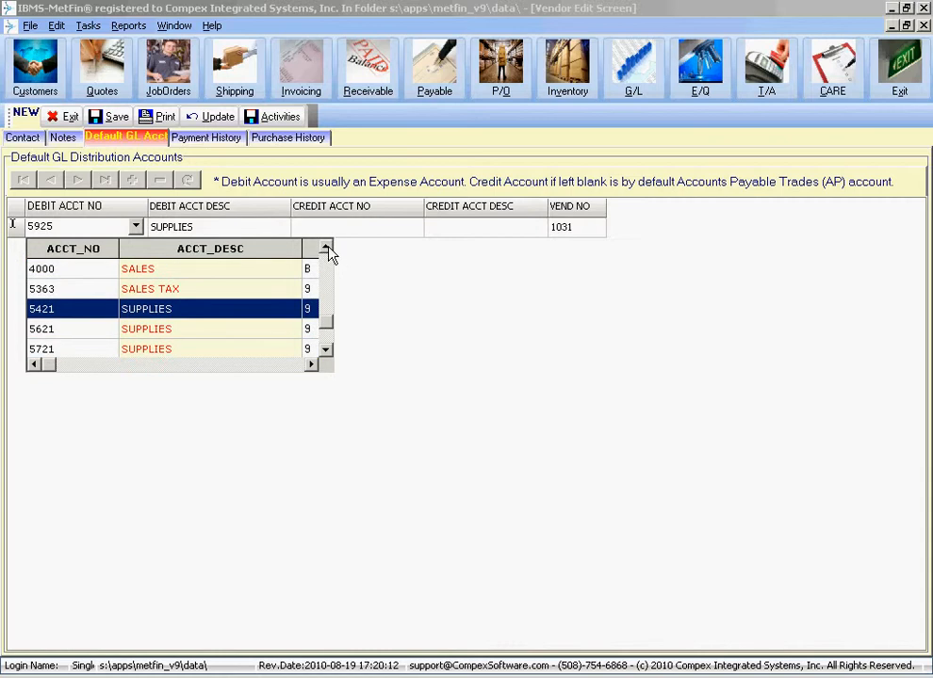
click(114, 309)
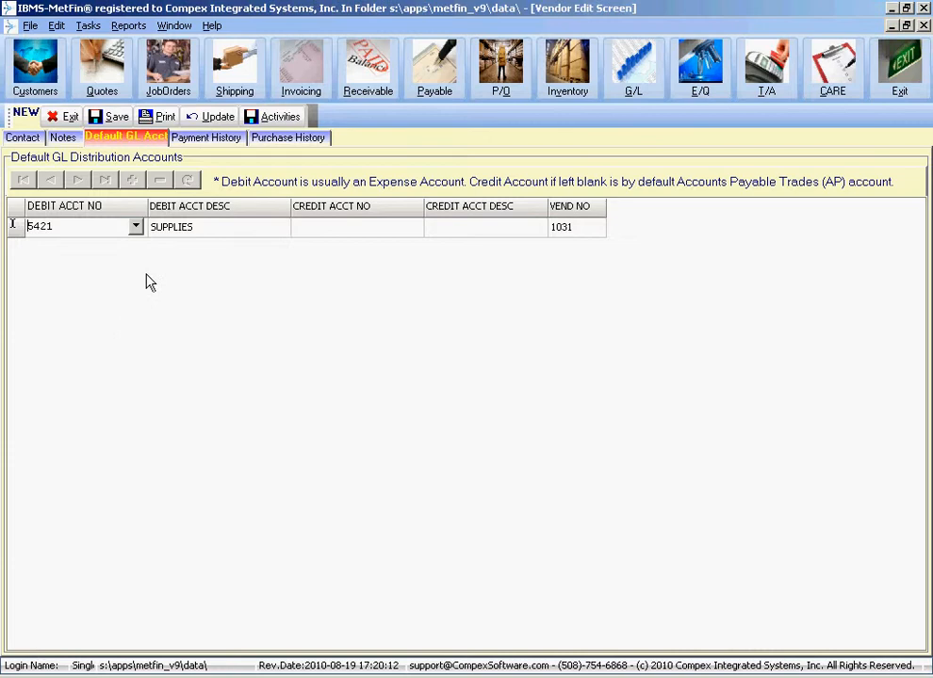
click(229, 233)
click(397, 236)
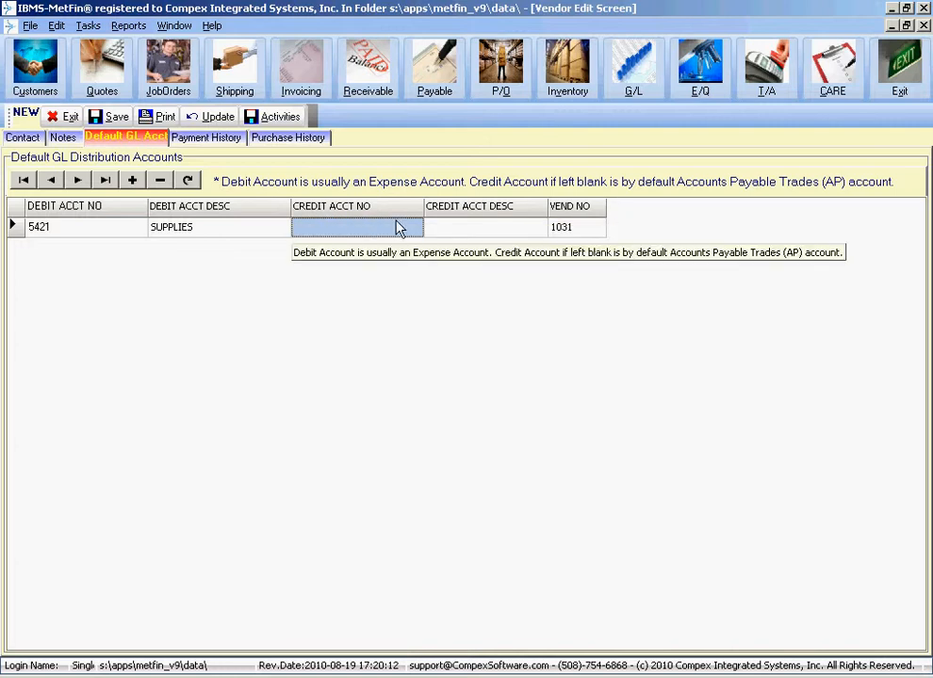
- Check Payment and Purchase History, dismissing each no-history message, then return to Contact
click(199, 138)
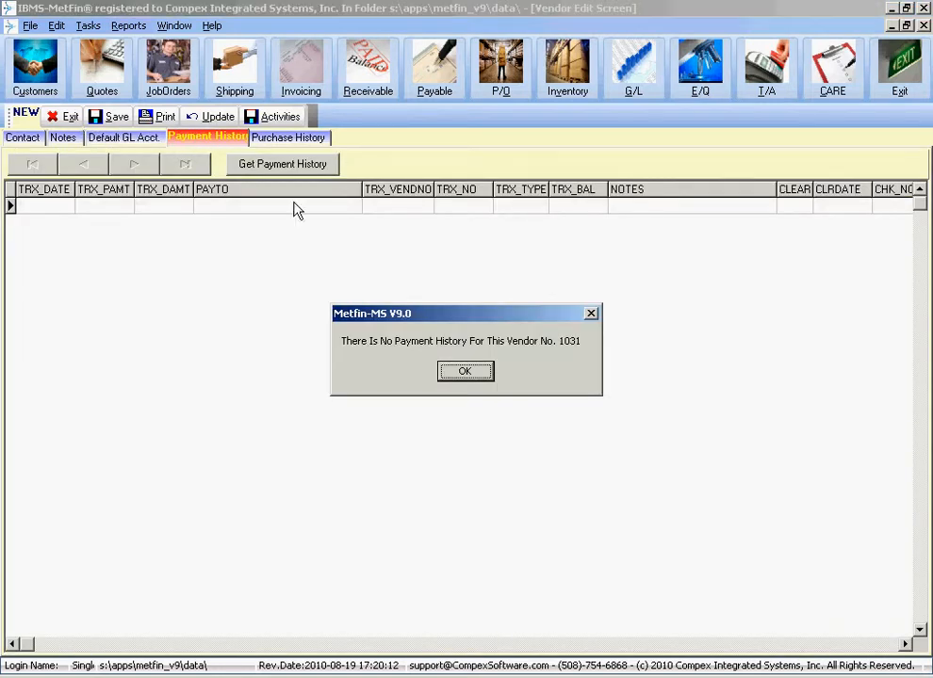
click(475, 373)
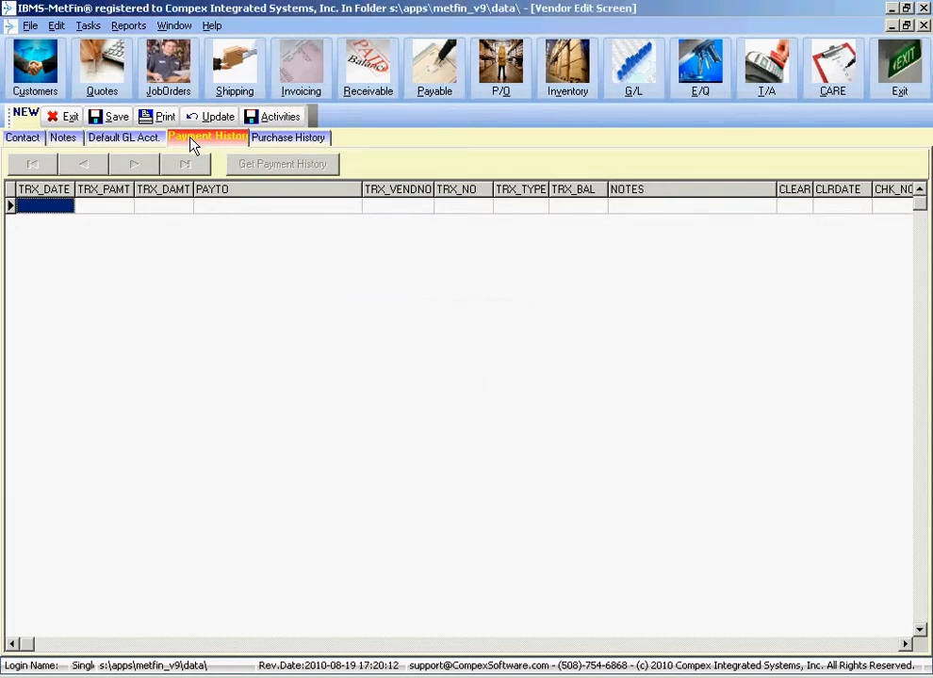
click(286, 142)
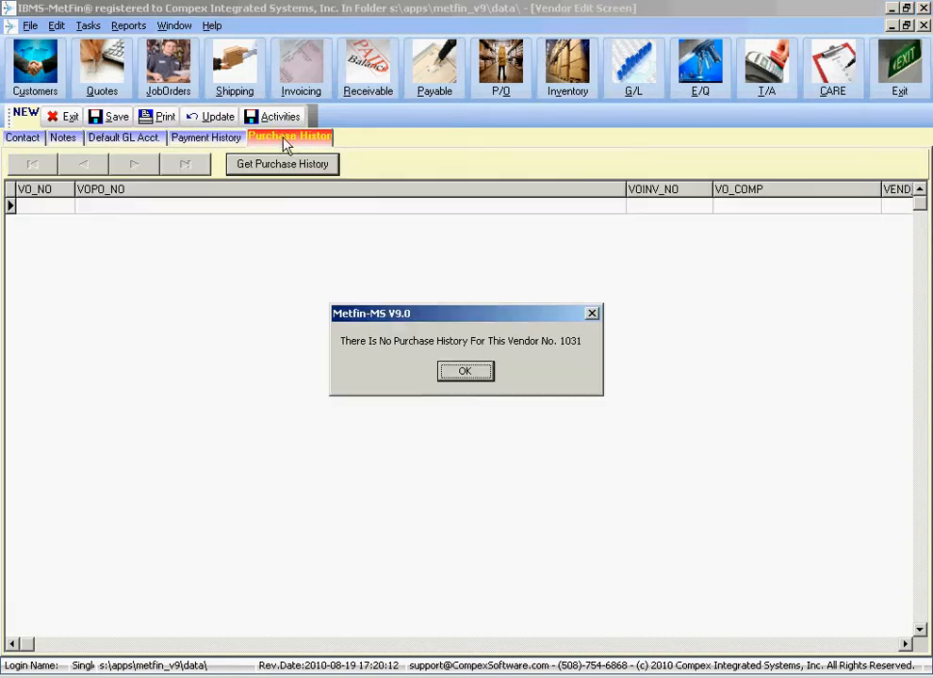
click(467, 372)
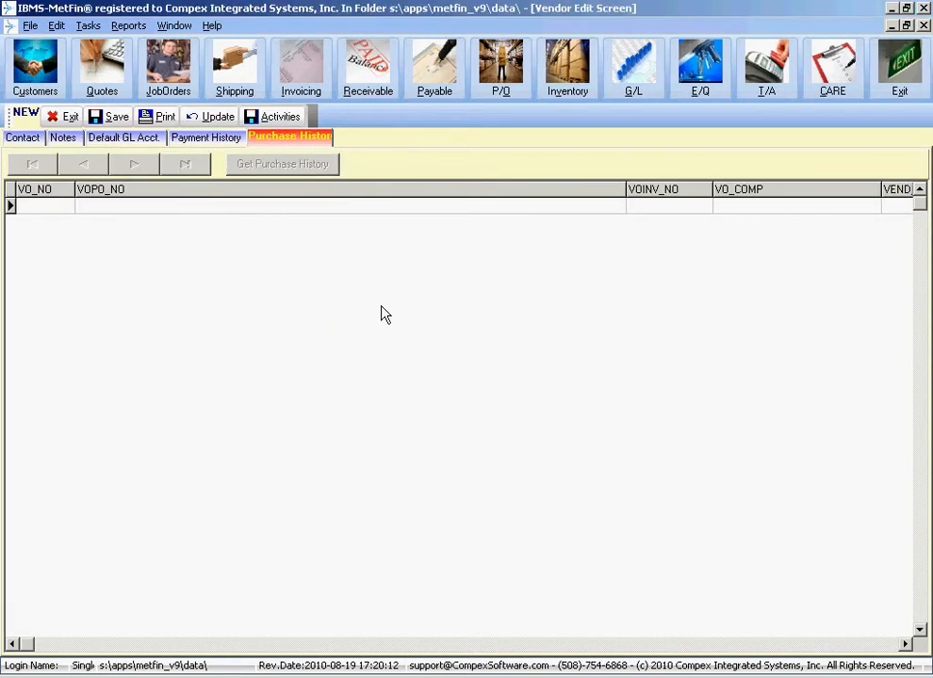
click(224, 140)
click(475, 373)
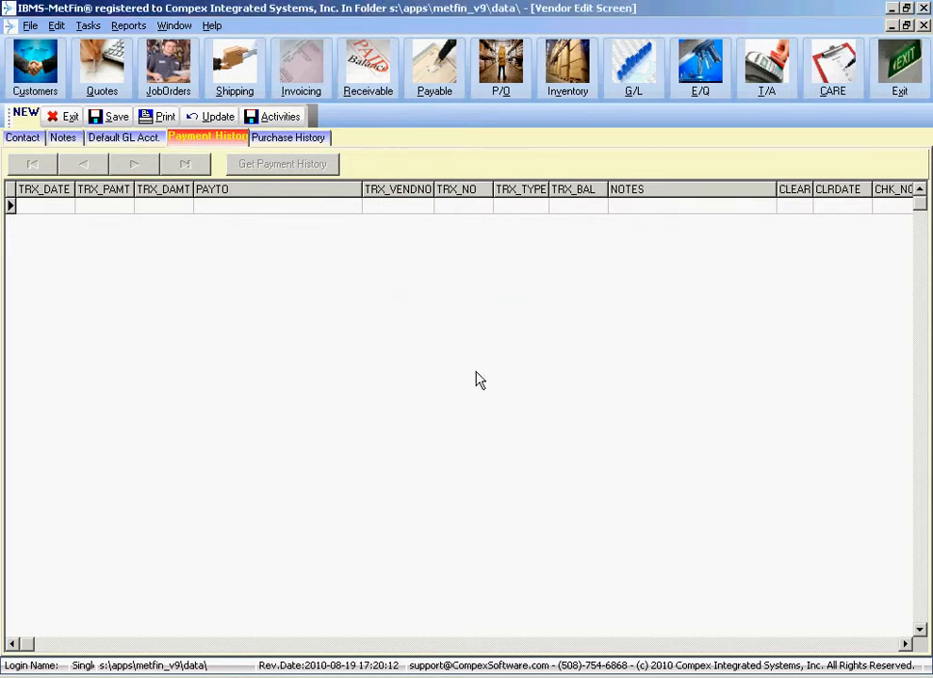
click(27, 140)
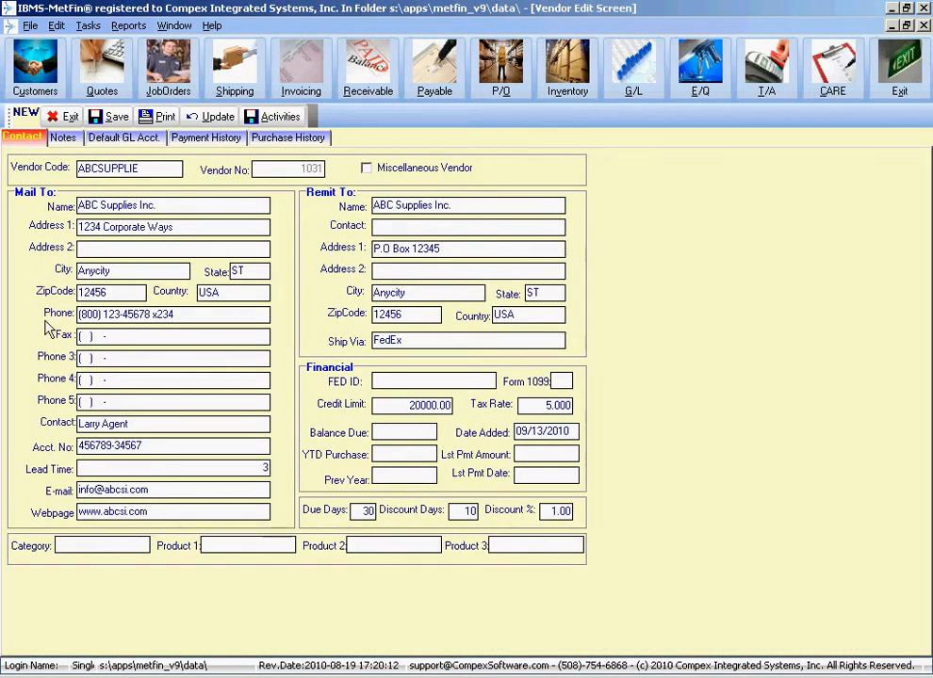
- Save vendor ABC Supplies Inc. and quick-search the directory for CLEMENT
click(118, 120)
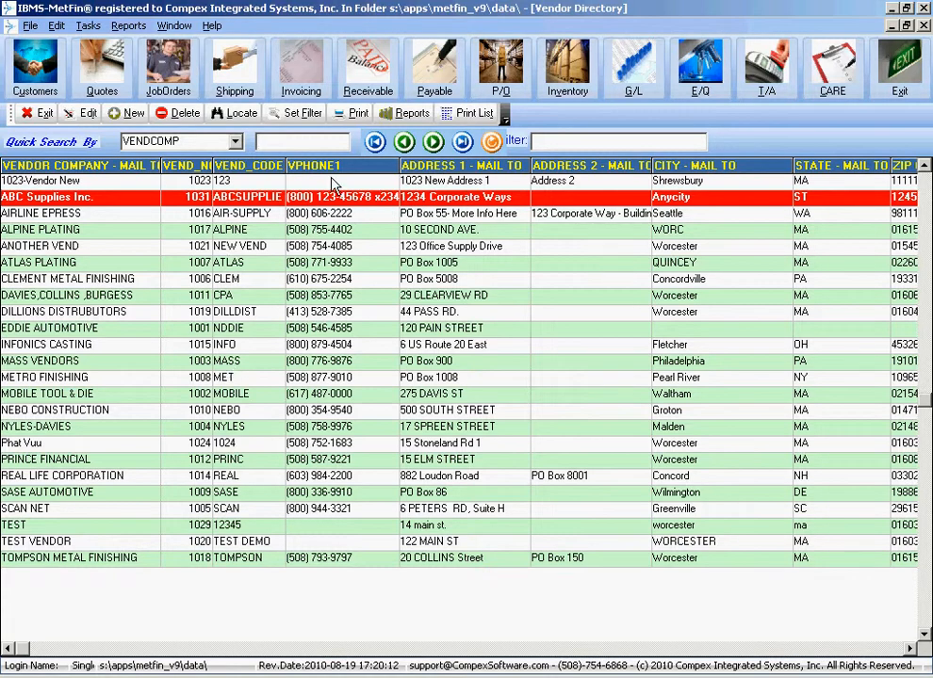
click(296, 142)
text(C)
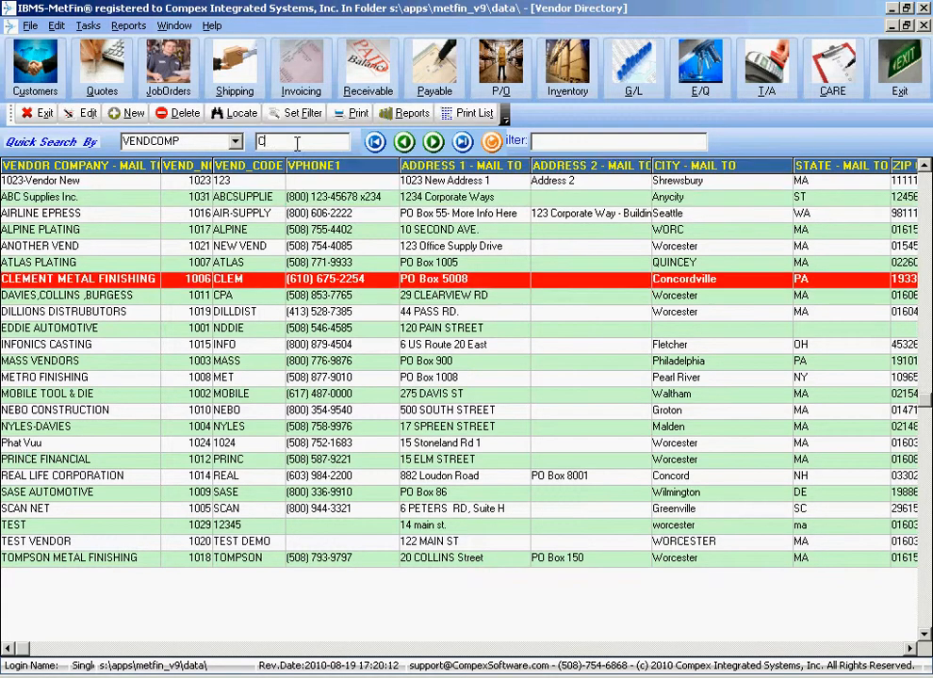
text(LEMENT)
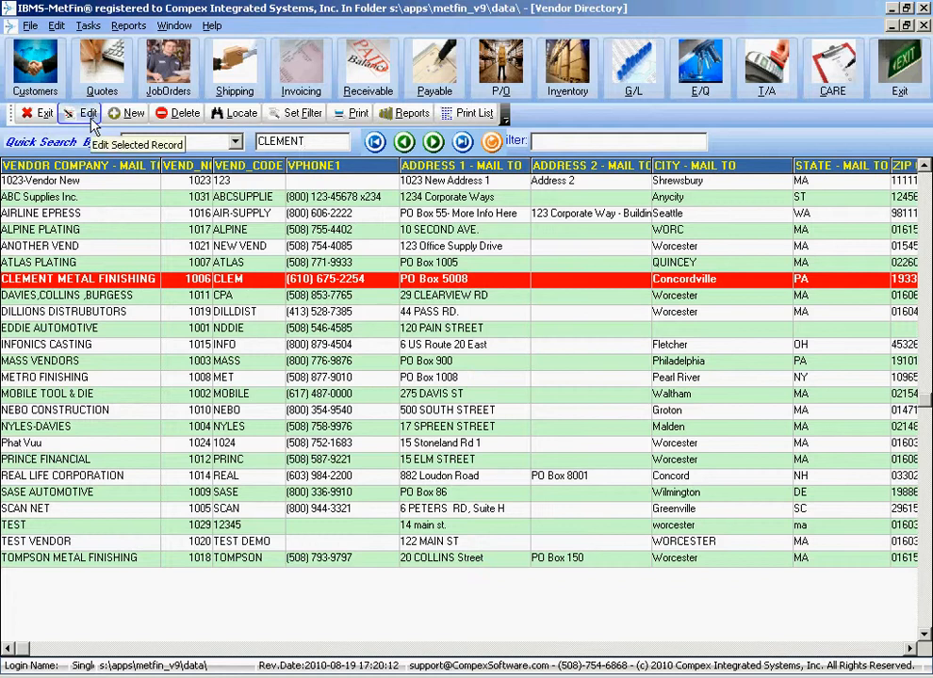
click(184, 283)
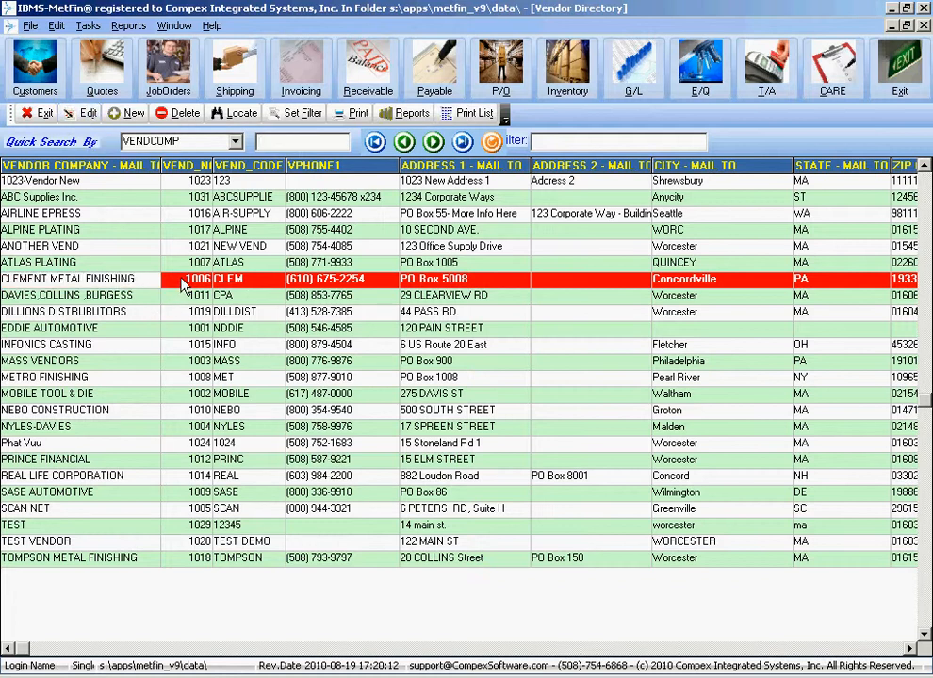
double_click(184, 285)
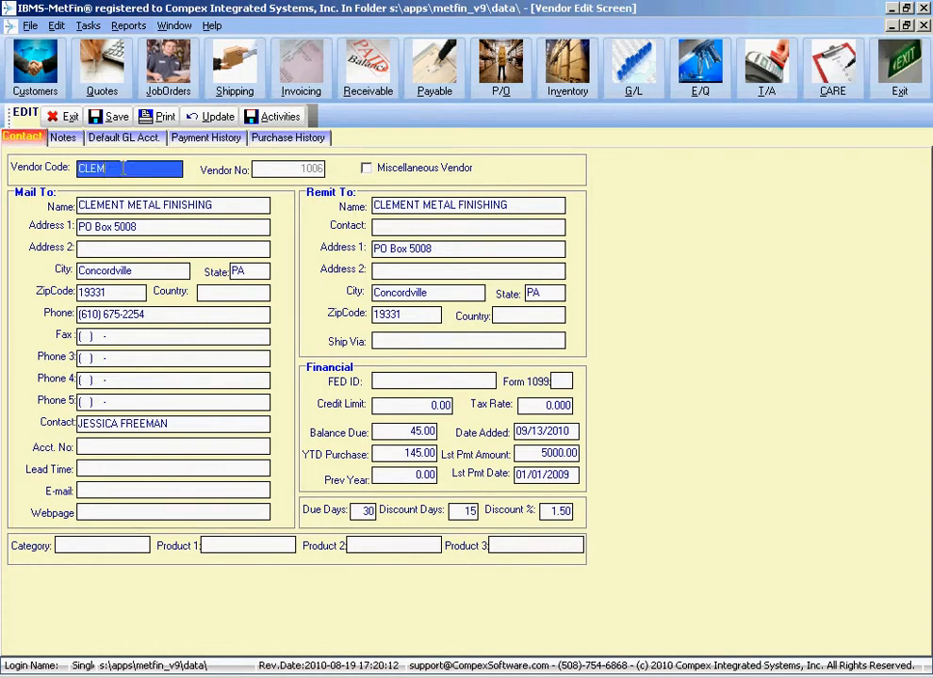
click(183, 241)
click(190, 226)
click(202, 205)
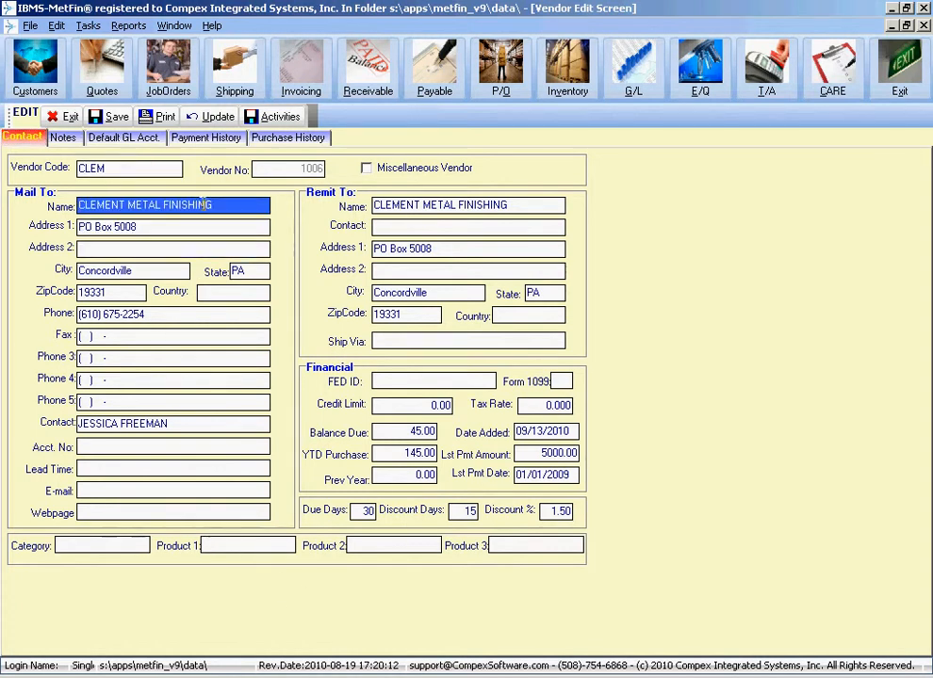
click(160, 358)
click(200, 444)
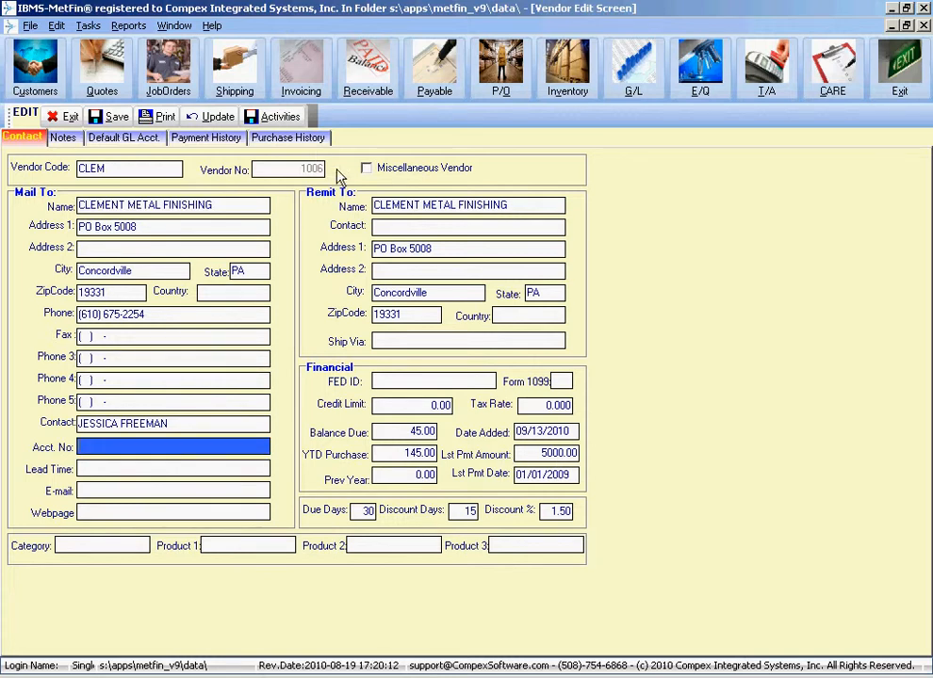
click(283, 139)
click(224, 141)
click(120, 140)
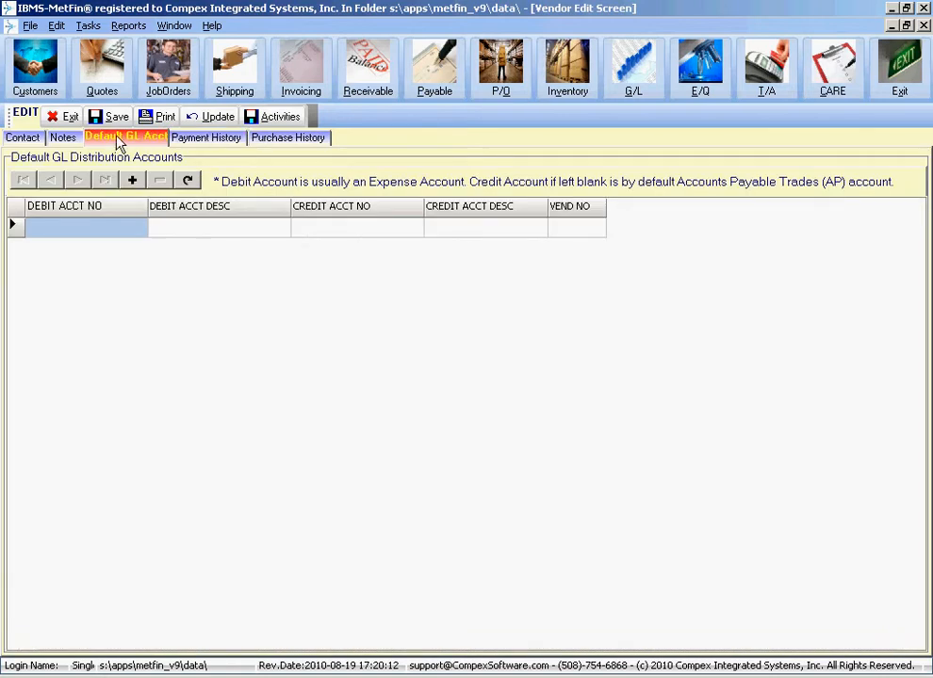
click(66, 140)
click(18, 139)
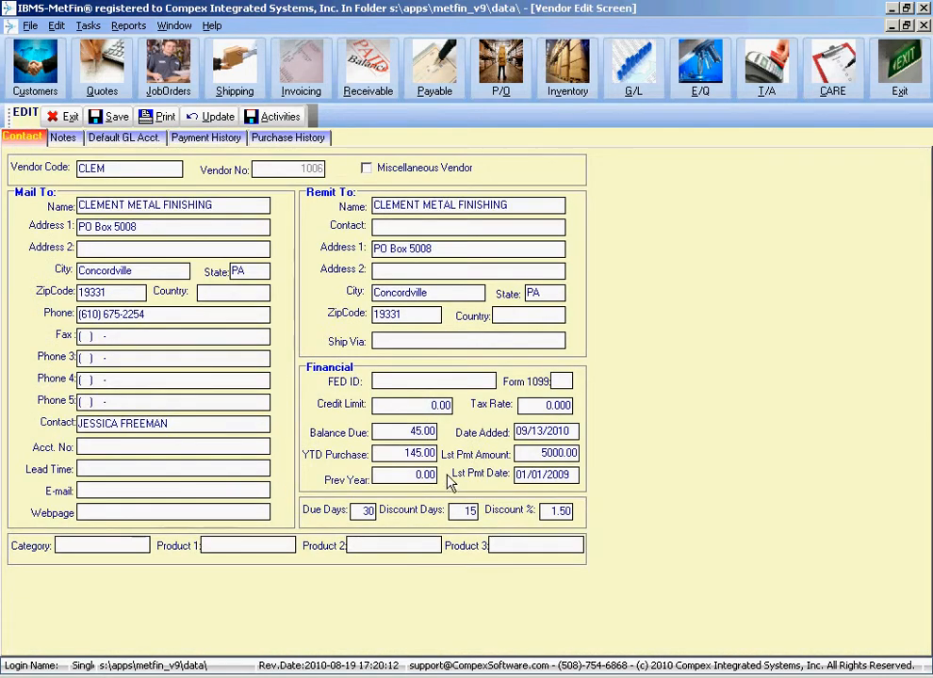
click(123, 120)
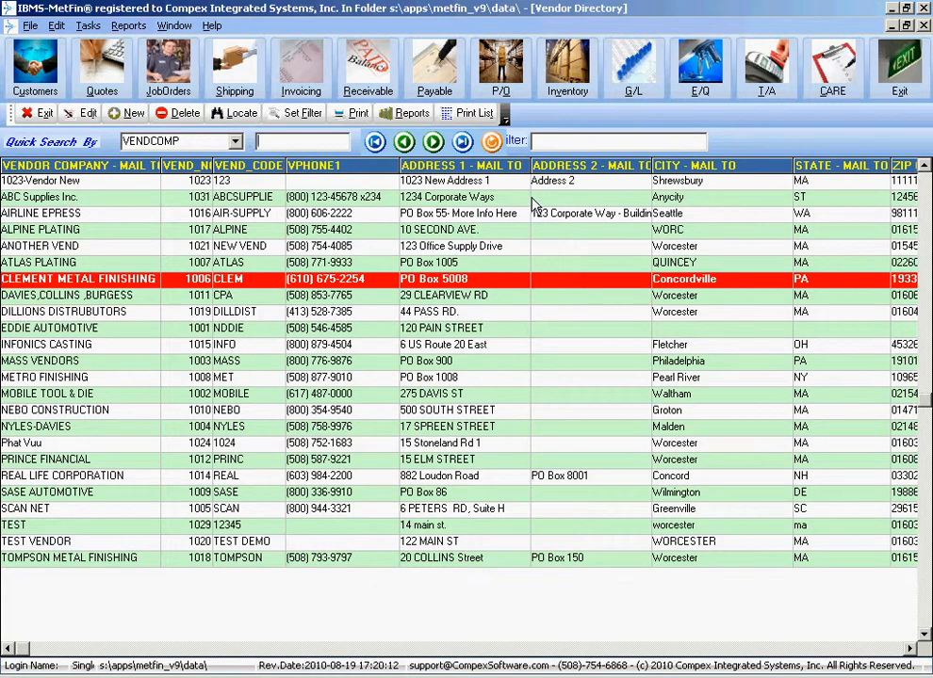
- From Print List, exclude the PRODUCT1, PRODUCT2, PRODUCT3 and CATEGORY columns from the vendor printout
click(486, 114)
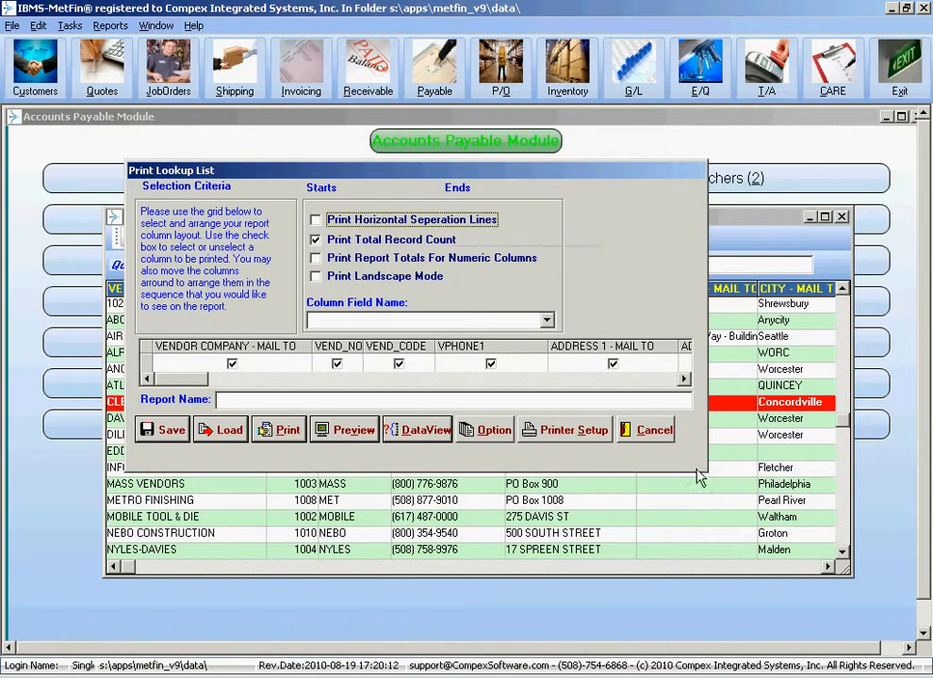
drag(687, 382, 686, 382)
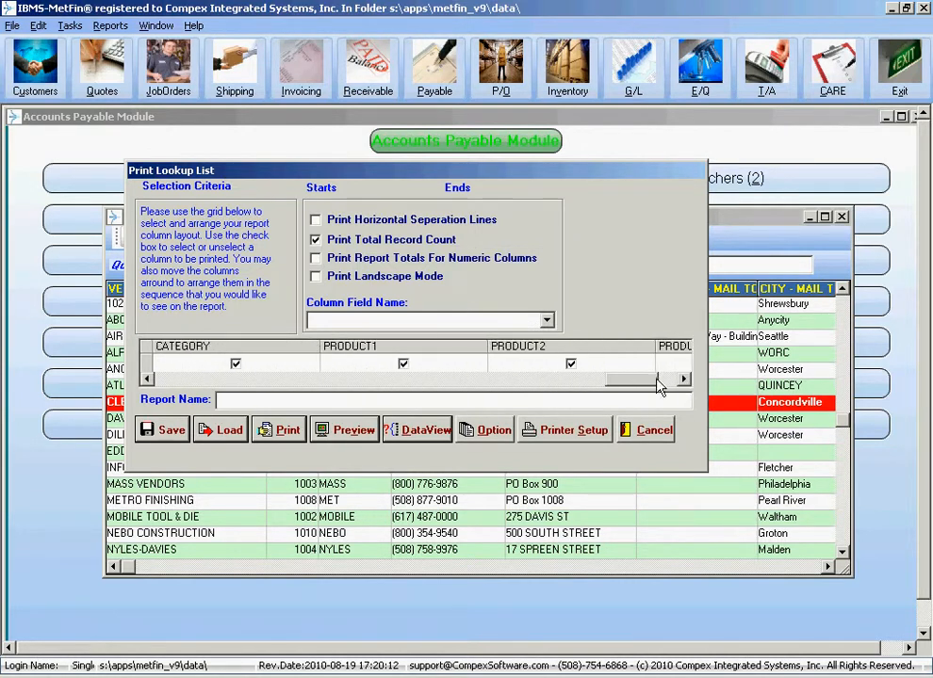
click(685, 379)
click(570, 364)
click(403, 364)
click(236, 364)
click(147, 378)
click(236, 365)
click(237, 364)
click(147, 379)
- Exclude the remit-to zip, state, city and both address-line columns from the printout
click(211, 364)
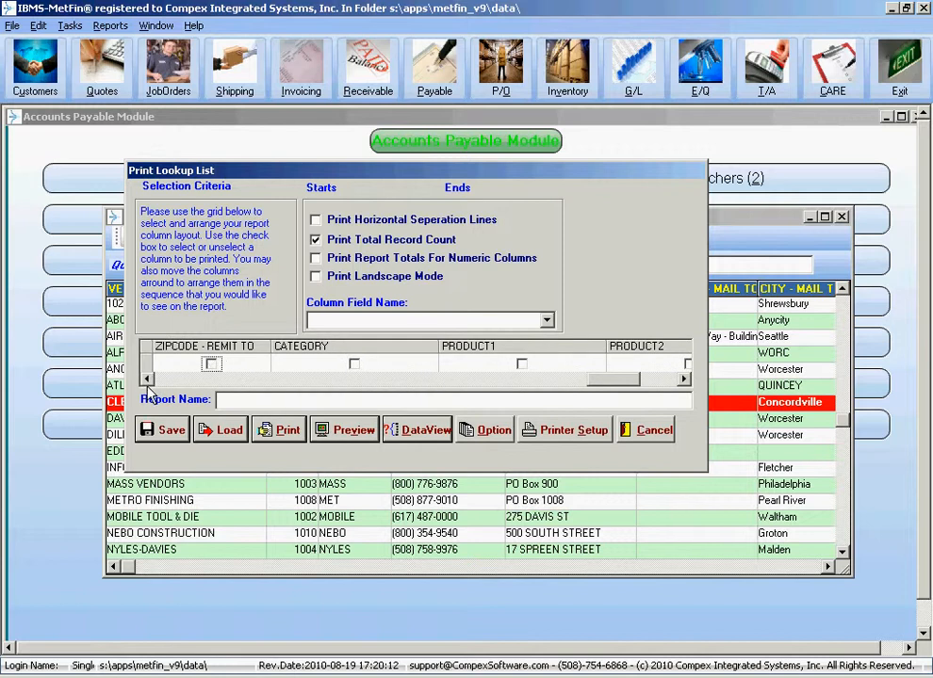
click(147, 379)
click(147, 379)
click(147, 378)
click(540, 364)
click(403, 364)
click(235, 364)
click(151, 379)
click(151, 379)
click(150, 379)
click(578, 364)
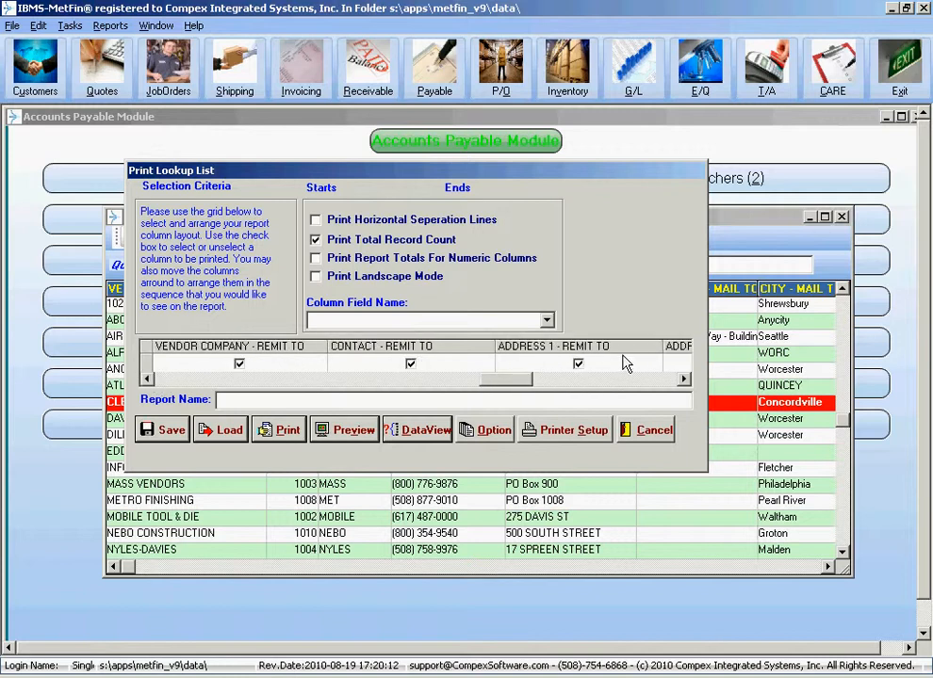
click(151, 380)
click(151, 380)
- Exclude the VPHONE3, VPHONE4 and VPHONE5 columns, then preview the vendor listing report
click(566, 363)
click(291, 363)
click(146, 381)
click(146, 381)
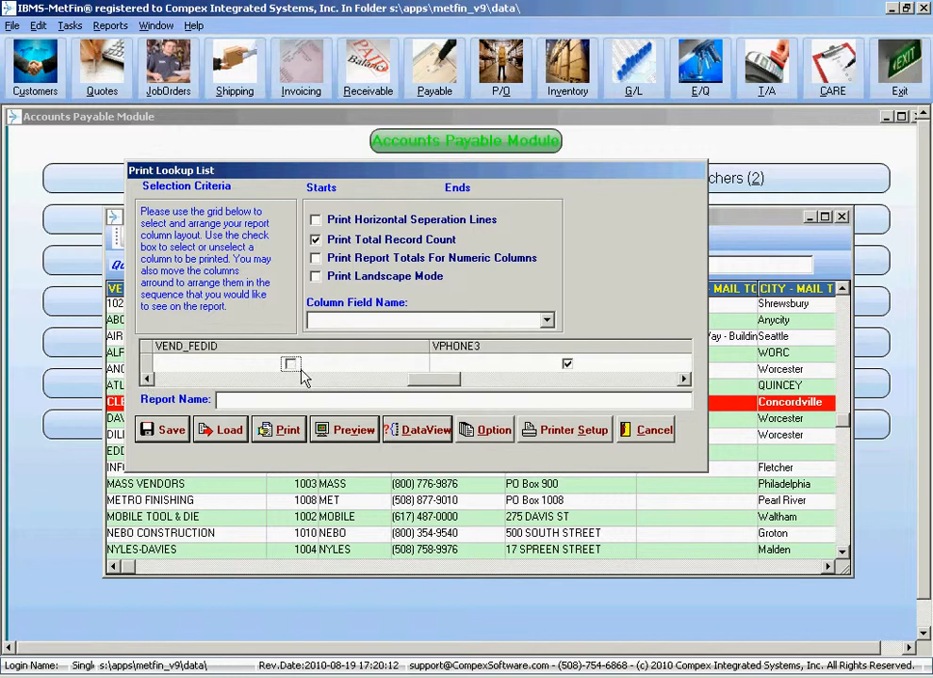
click(566, 364)
click(146, 380)
click(147, 380)
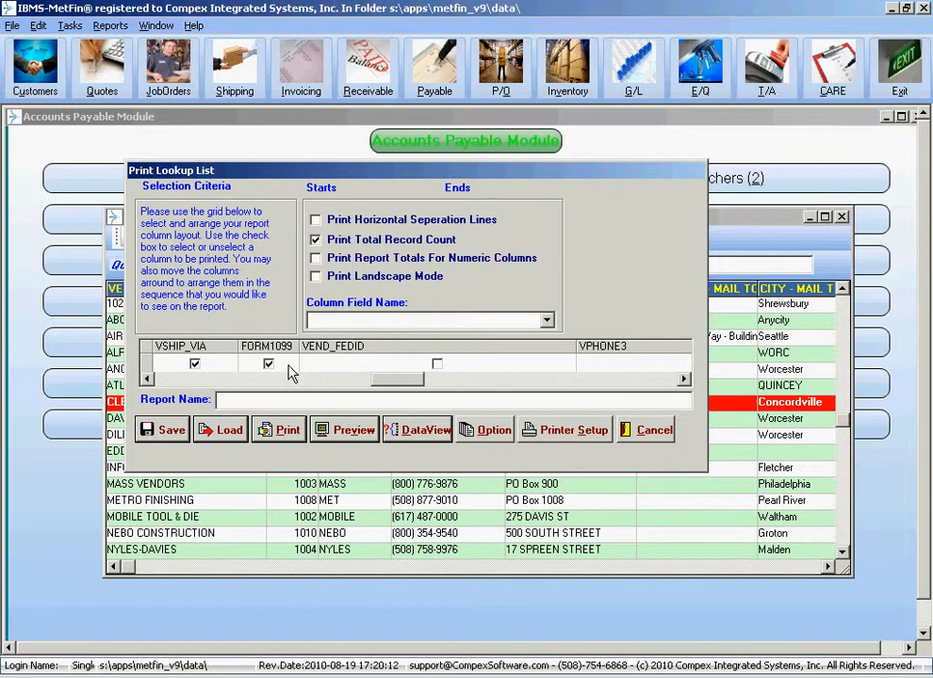
click(146, 379)
click(146, 380)
click(146, 380)
click(146, 380)
click(146, 380)
click(147, 380)
click(146, 380)
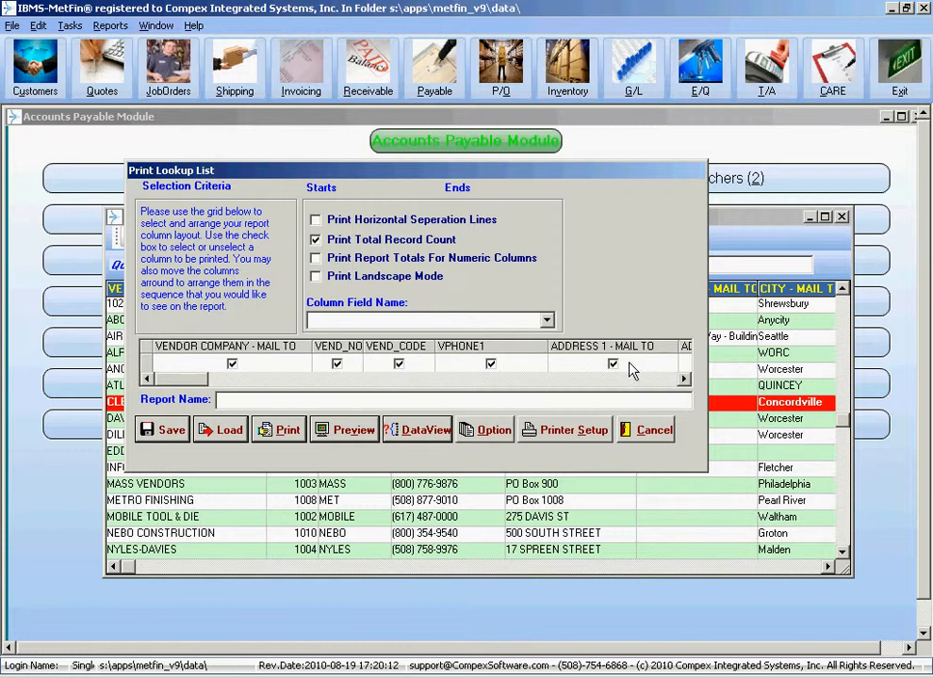
click(360, 439)
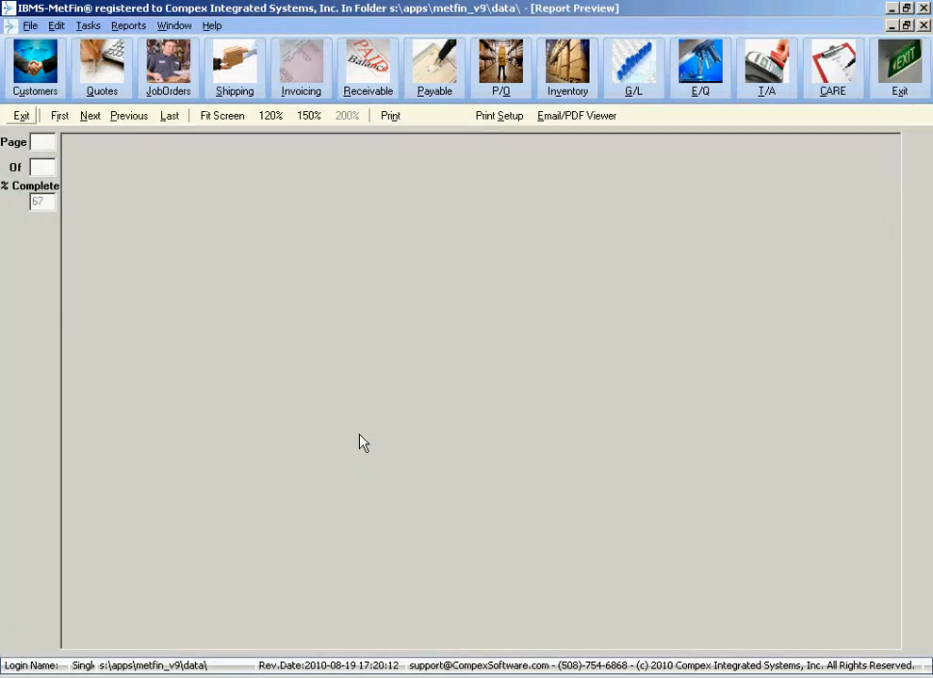
- Scroll through the VENDOR.DBF Listing Report preview, then exit it and cancel the print options
scroll(566, 257, down, 5)
scroll(566, 258, up, 5)
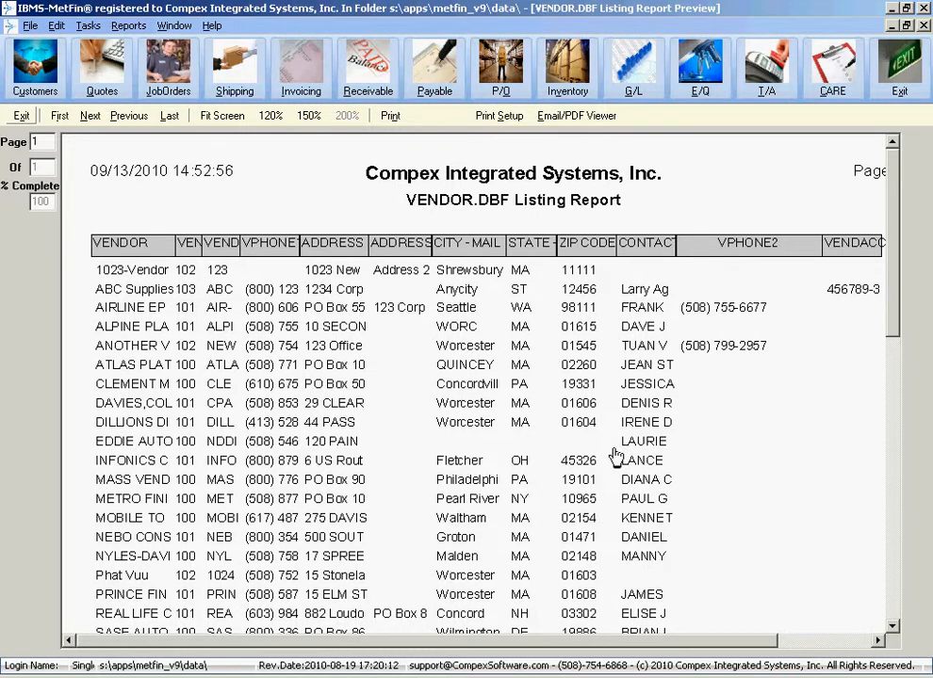
click(21, 114)
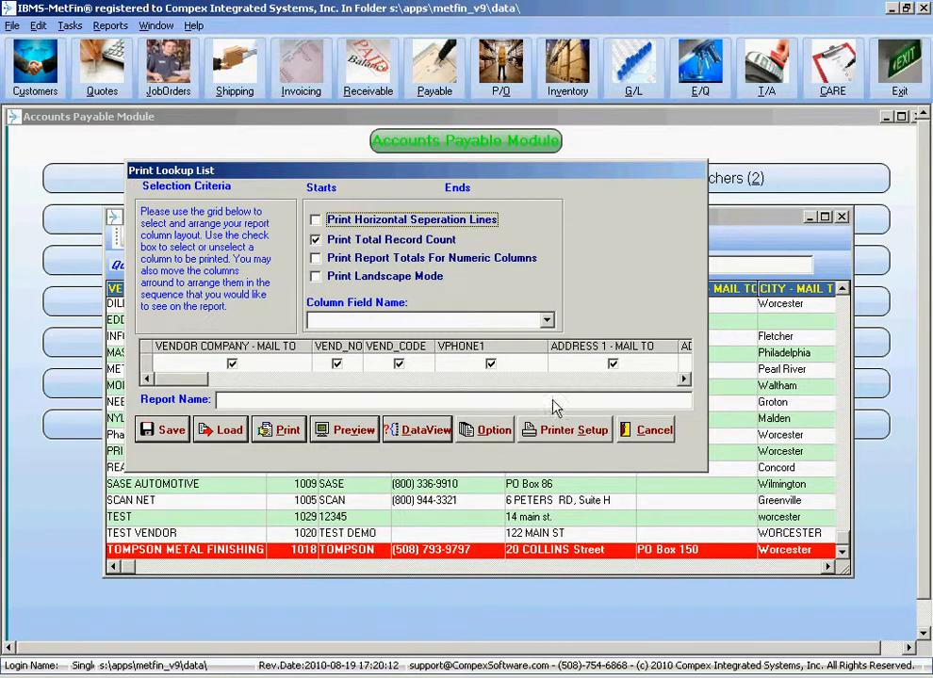
click(659, 434)
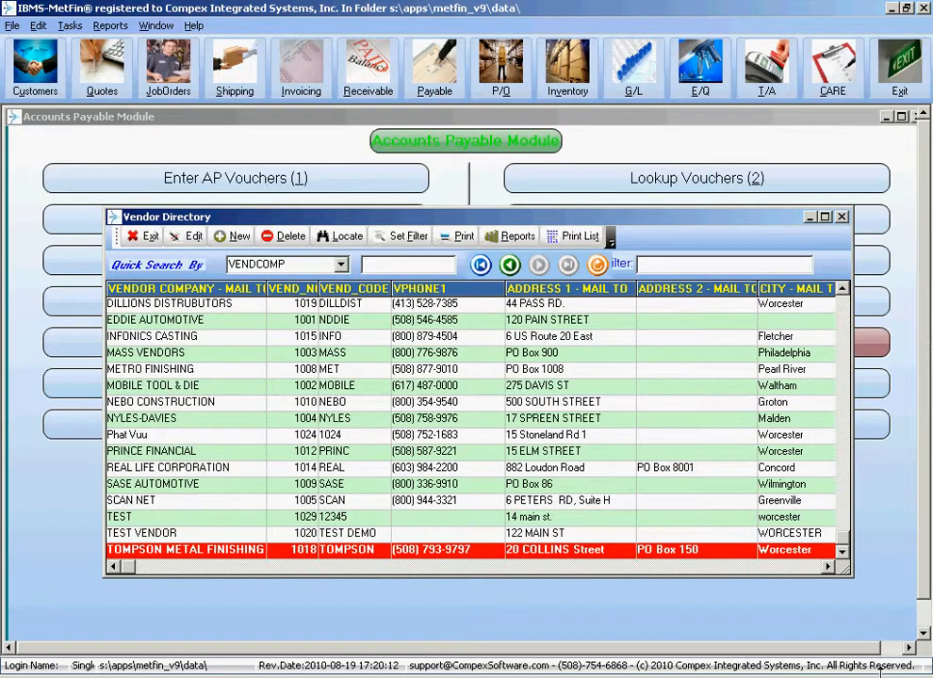